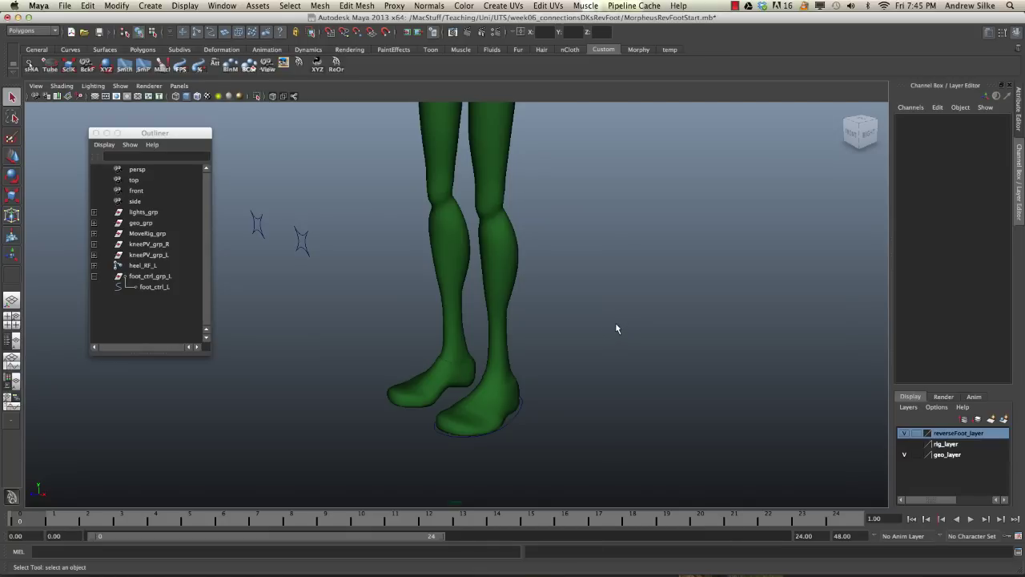
Test-rotate the left foot control foot_ctrl_L about 38° around Y and undo the rotation
{"action": "left_click", "coordinate": [519, 419]}
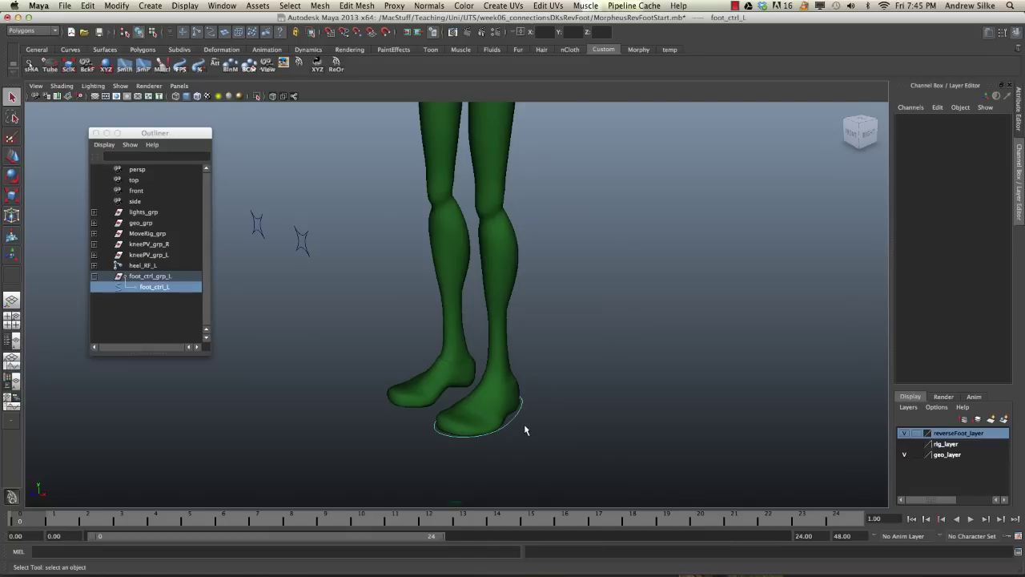
{"action": "left_click_drag", "start_coordinate": [550, 313], "coordinate": [478, 342], "text": "alt"}
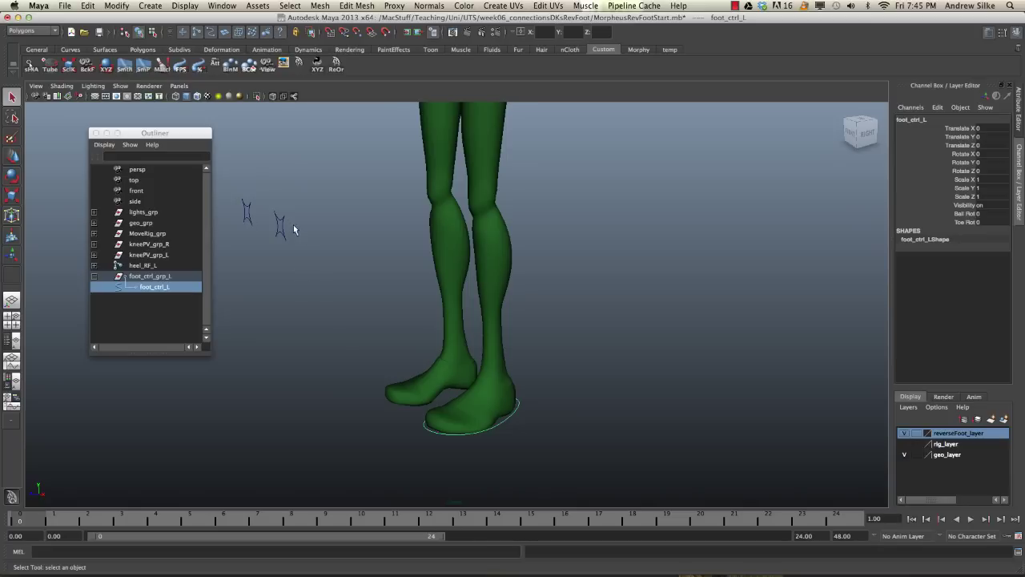
{"action": "key", "text": "4"}
{"action": "key", "text": "5"}
{"action": "key", "text": "e"}
{"action": "mouse_move", "coordinate": [498, 422]}
{"action": "left_mouse_down"}
{"action": "mouse_move", "coordinate": [526, 426]}
{"action": "mouse_move", "coordinate": [531, 414]}
{"action": "left_mouse_up"}
{"action": "key", "text": "ctrl+z"}
Raise foot_ctrl_L about 32.3 units in Y and set its Ball Roll to about 60.1 to test the reverse foot
{"action": "key", "text": "w"}
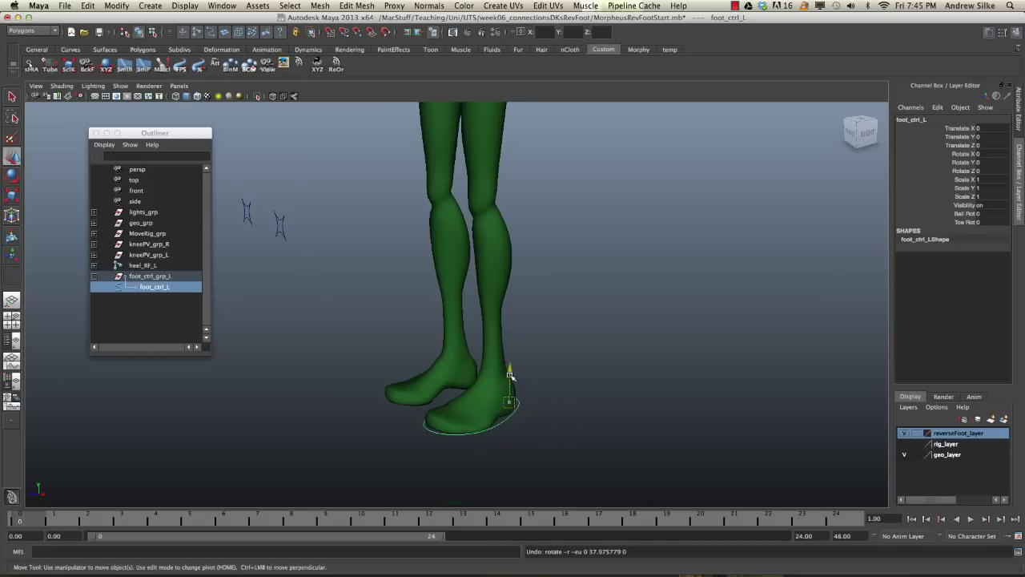
{"action": "left_click_drag", "start_coordinate": [509, 375], "coordinate": [512, 222]}
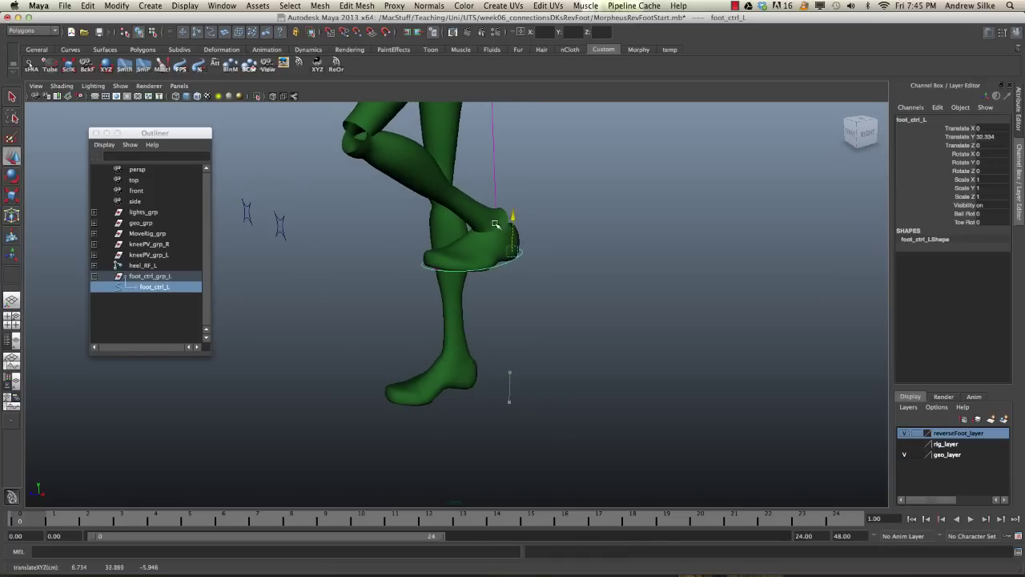
{"action": "left_click", "coordinate": [964, 214]}
{"action": "middle_click_drag", "start_coordinate": [630, 224], "coordinate": [939, 216]}
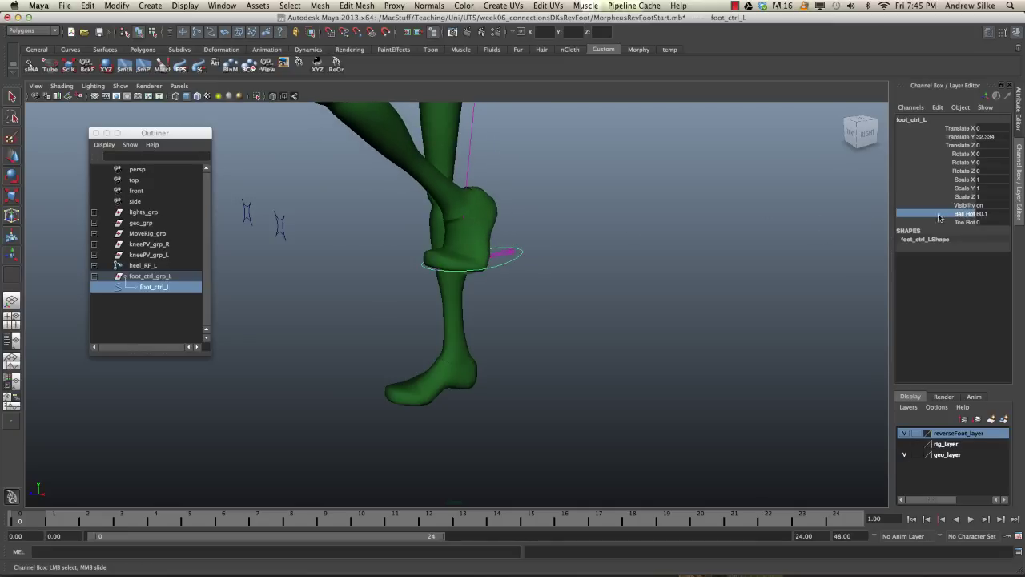
Test-move the left knee control kneePV_cntrl_L, undo all the knee and foot test poses, and reselect foot_ctrl_L
{"action": "left_click_drag", "start_coordinate": [353, 302], "coordinate": [509, 299], "text": "alt"}
{"action": "middle_click_drag", "start_coordinate": [483, 318], "coordinate": [687, 347], "text": "alt"}
{"action": "left_click", "coordinate": [513, 319]}
{"action": "right_click_drag", "start_coordinate": [687, 348], "coordinate": [322, 362], "text": "alt"}
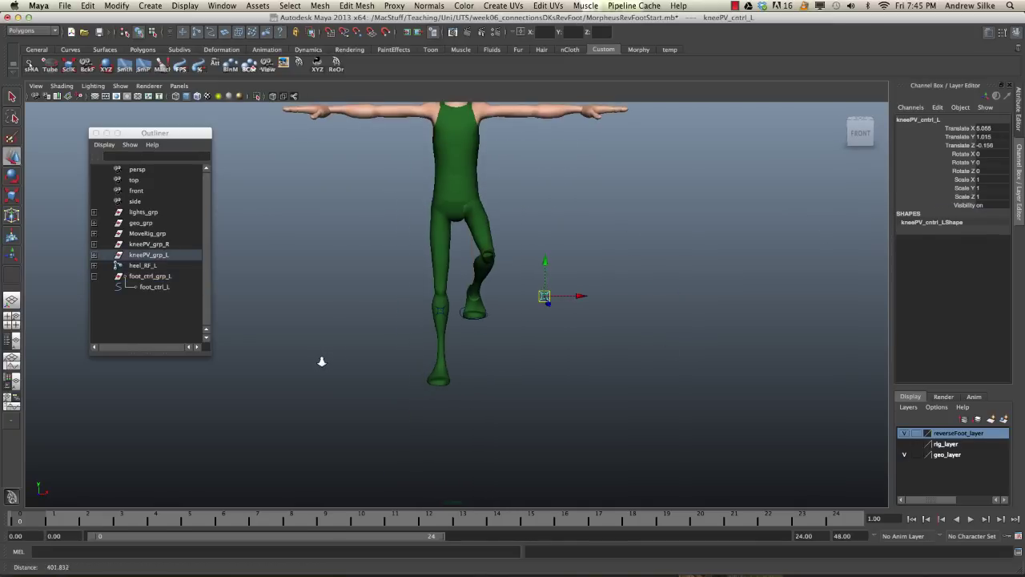
{"action": "key", "text": "ctrl+z"}
{"action": "left_click", "coordinate": [468, 370]}
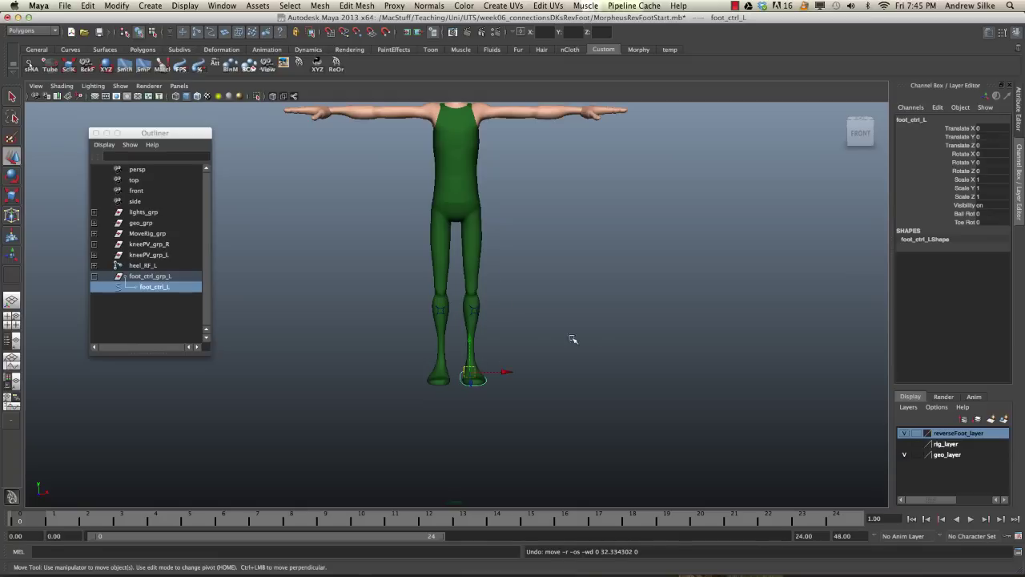
Show the model in wireframe and compare the transform values of kneePV_grp_L and its child kneePV_cntrl_L
{"action": "mouse_move", "coordinate": [573, 340]}
{"action": "left_mouse_down", "text": "alt"}
{"action": "mouse_move", "coordinate": [354, 286]}
{"action": "mouse_move", "coordinate": [681, 265]}
{"action": "mouse_move", "coordinate": [538, 320]}
{"action": "mouse_move", "coordinate": [554, 339]}
{"action": "mouse_move", "coordinate": [634, 348]}
{"action": "left_mouse_up", "text": "alt"}
{"action": "key", "text": "4"}
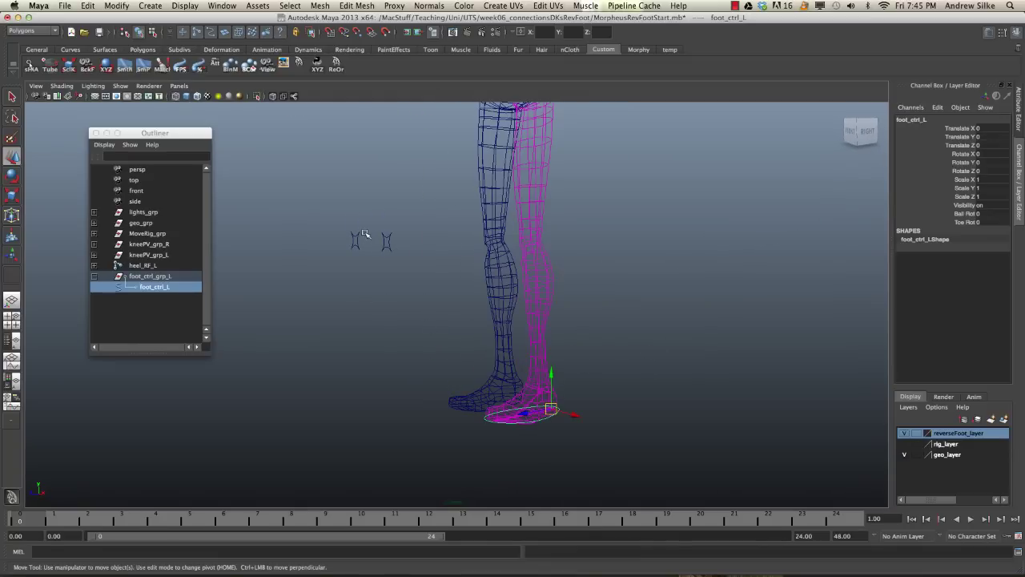
{"action": "left_click", "coordinate": [387, 242]}
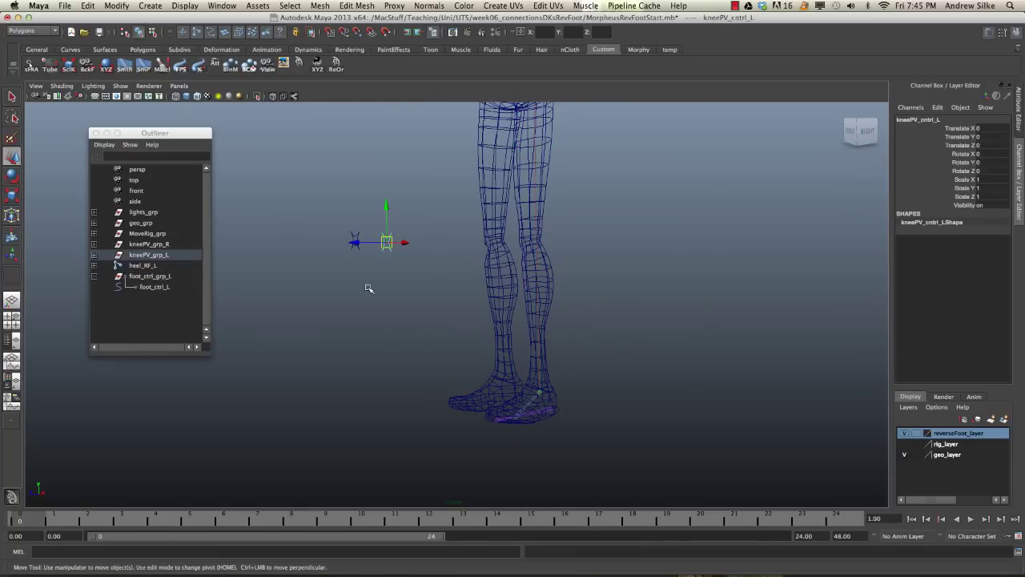
{"action": "left_click", "coordinate": [94, 257]}
{"action": "left_click", "coordinate": [159, 254]}
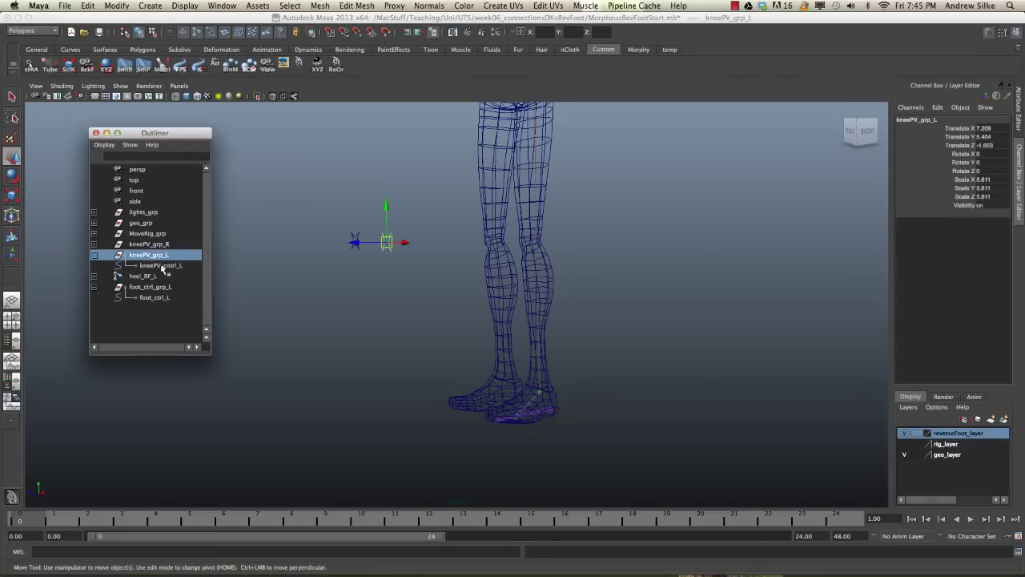
{"action": "left_click", "coordinate": [171, 266]}
{"action": "left_click", "coordinate": [168, 257]}
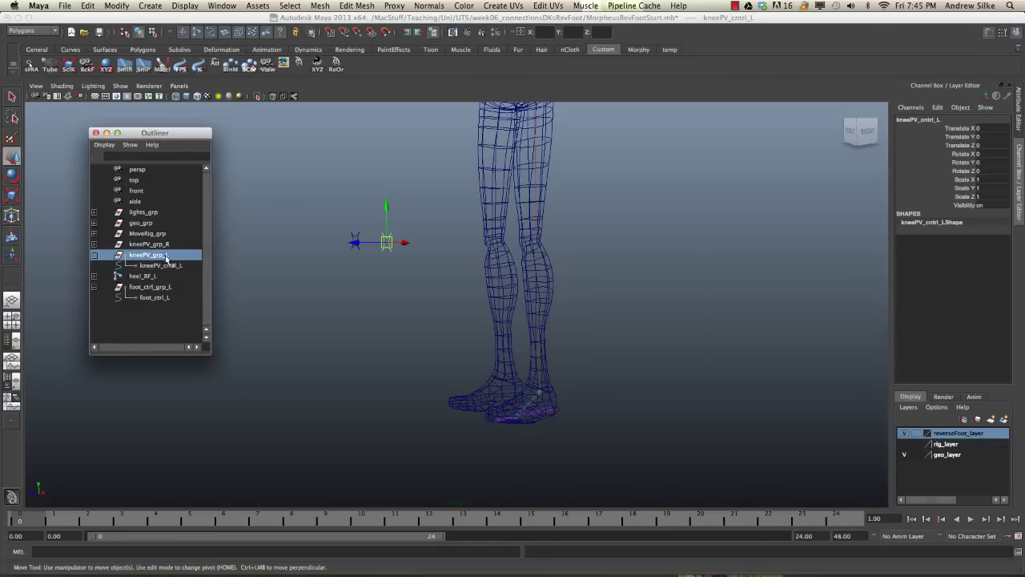
{"action": "left_click", "coordinate": [170, 265]}
{"action": "left_click", "coordinate": [168, 257]}
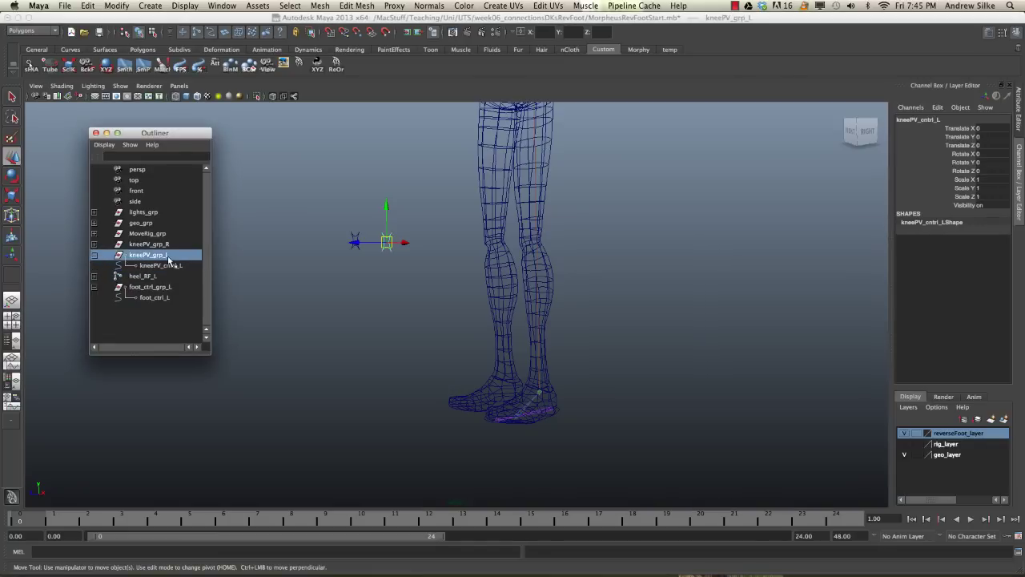
{"action": "left_click", "coordinate": [170, 265]}
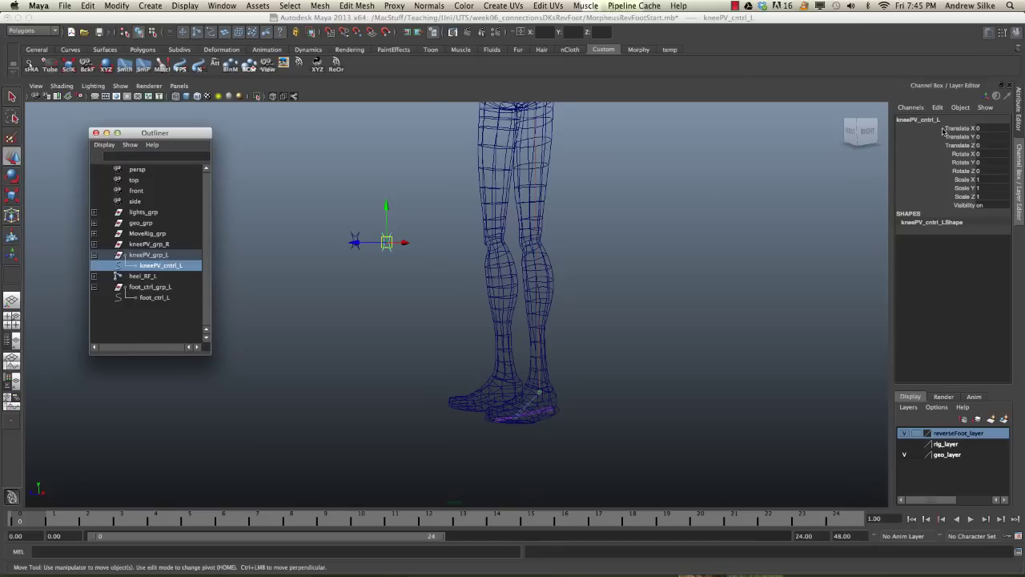
Select kneePV_cntrl_L and add the left ankle's IK handle, ikHandle1, to the selection
{"action": "right_click_drag", "start_coordinate": [401, 349], "coordinate": [475, 337], "text": "alt"}
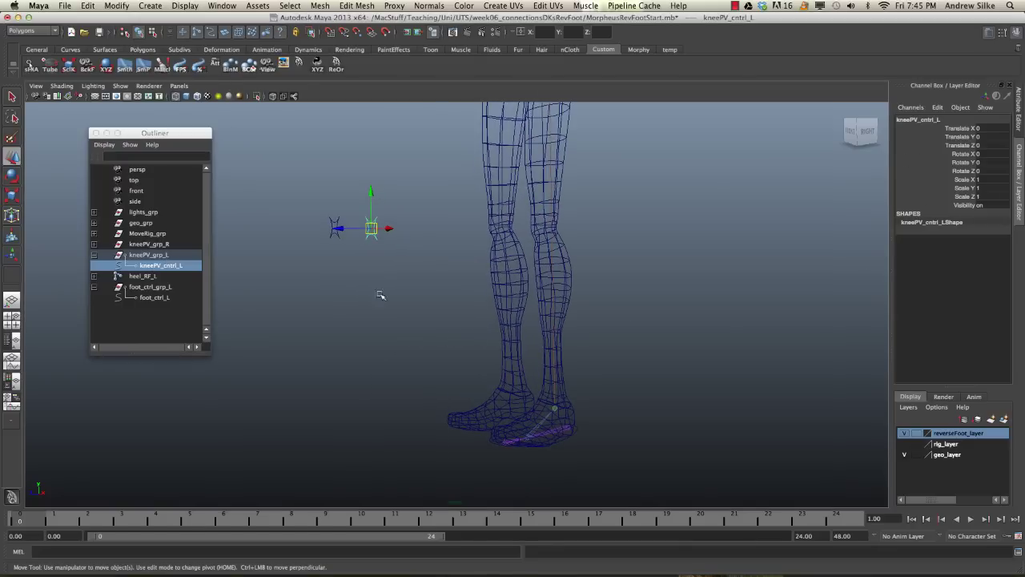
{"action": "left_click_drag", "start_coordinate": [495, 254], "coordinate": [503, 262], "text": "alt"}
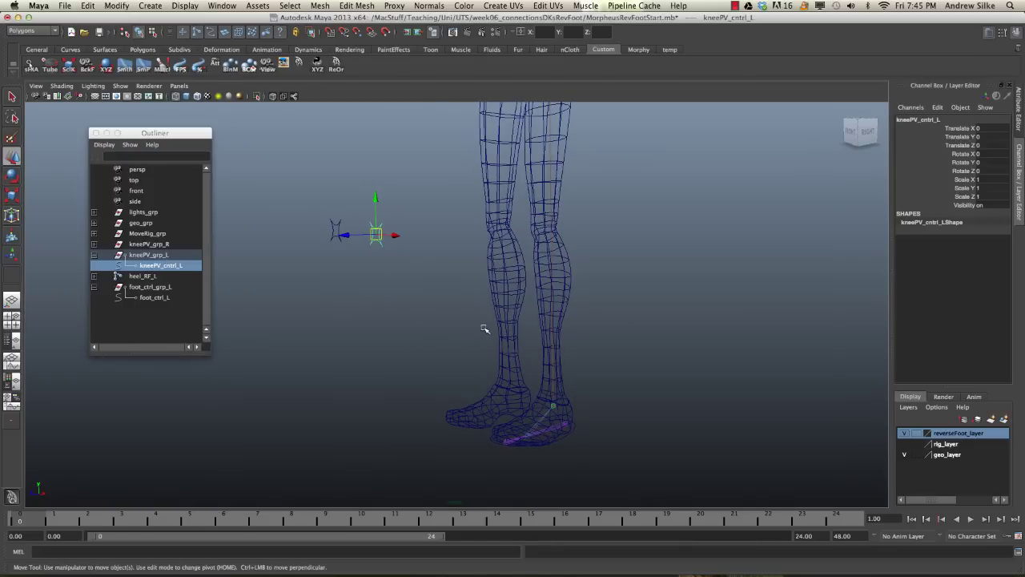
{"action": "middle_click_drag", "start_coordinate": [479, 324], "coordinate": [477, 317], "text": "alt"}
{"action": "key", "text": "q"}
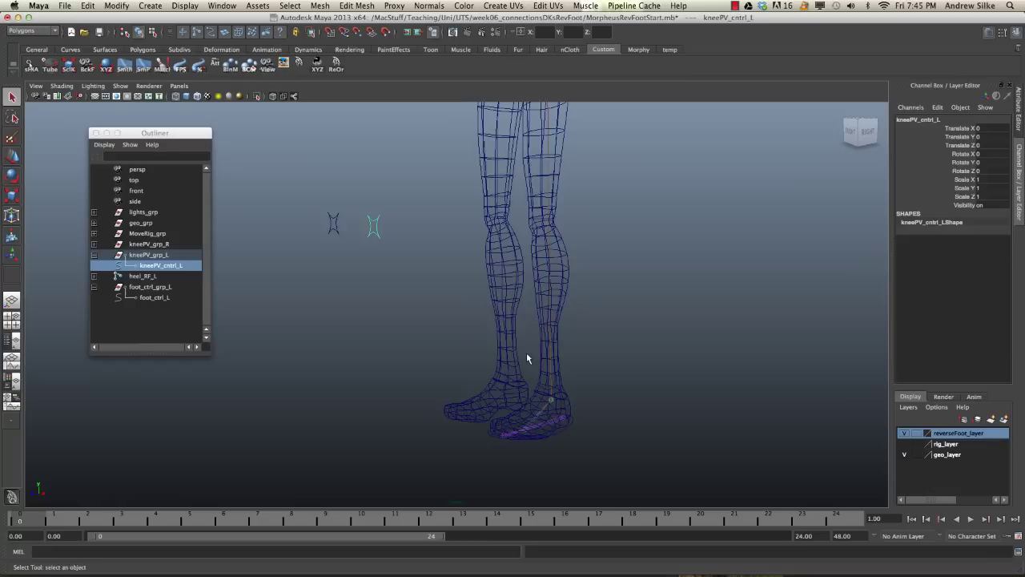
{"action": "left_click_drag", "start_coordinate": [526, 353], "coordinate": [518, 346], "text": "alt"}
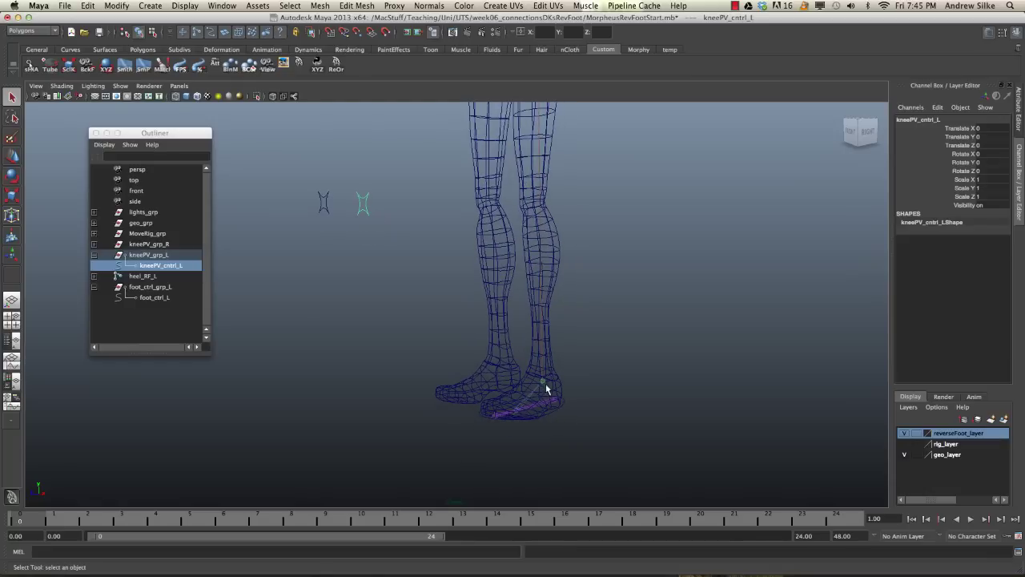
{"action": "mouse_move", "coordinate": [545, 392]}
{"action": "left_mouse_down", "text": "alt"}
{"action": "mouse_move", "coordinate": [558, 399]}
{"action": "mouse_move", "coordinate": [534, 389]}
{"action": "mouse_move", "coordinate": [554, 391]}
{"action": "left_mouse_up", "text": "alt"}
{"action": "middle_click_drag", "start_coordinate": [553, 391], "coordinate": [514, 337], "text": "alt"}
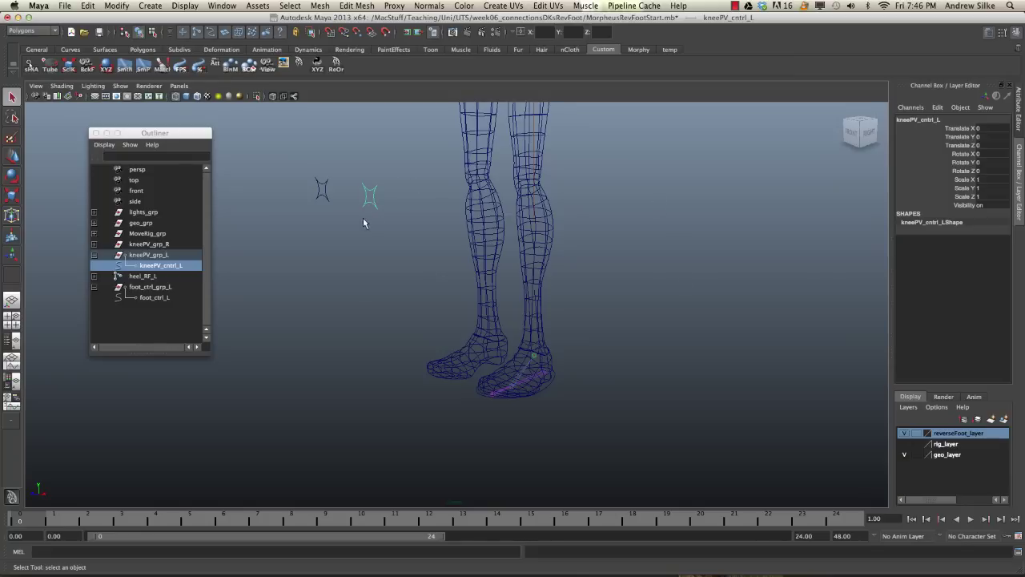
{"action": "left_click_drag", "start_coordinate": [339, 147], "coordinate": [395, 232]}
{"action": "middle_click_drag", "start_coordinate": [431, 281], "coordinate": [417, 223], "text": "alt"}
{"action": "right_click_drag", "start_coordinate": [417, 223], "coordinate": [817, 288], "text": "alt"}
{"action": "middle_click_drag", "start_coordinate": [609, 312], "coordinate": [460, 368], "text": "alt"}
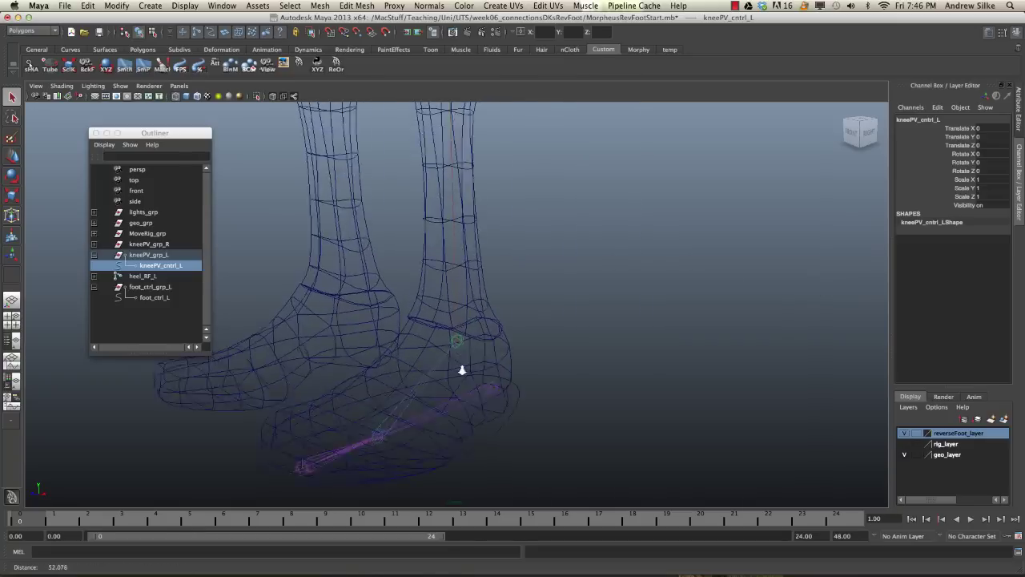
{"action": "right_click_drag", "start_coordinate": [459, 369], "coordinate": [538, 411], "text": "alt"}
{"action": "left_click", "coordinate": [472, 374]}
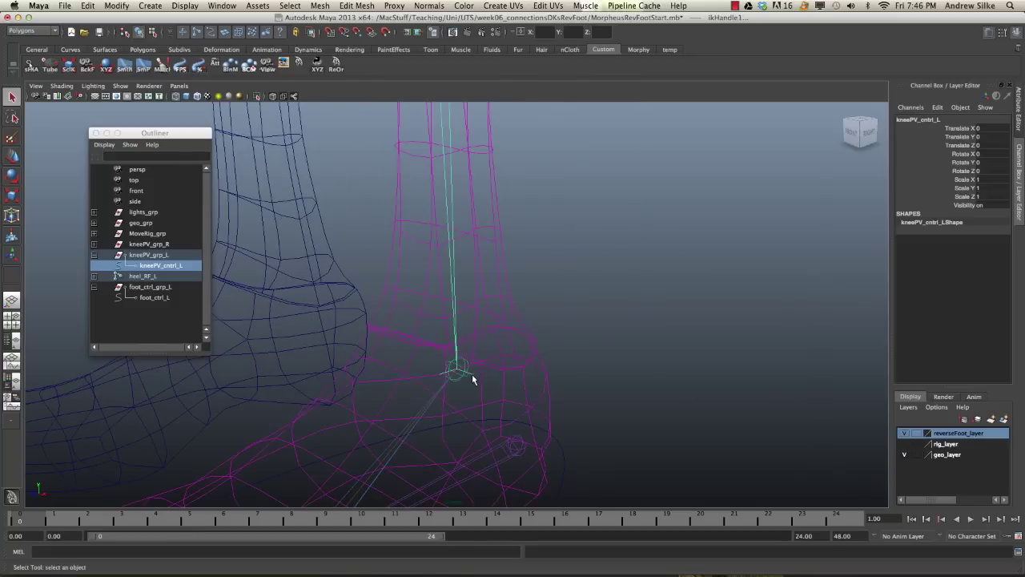
Reveal ikHandle1 in the Outliner and enlarge the window to show the whole heel_RF_L hierarchy
{"action": "left_click_drag", "start_coordinate": [472, 374], "coordinate": [518, 336], "text": "alt"}
{"action": "key", "text": "f"}
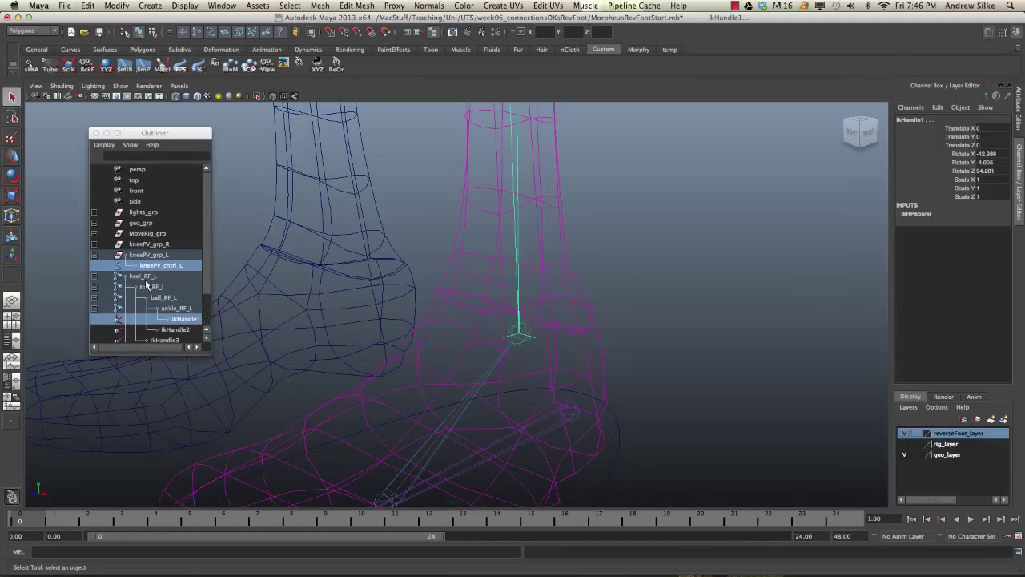
{"action": "left_click_drag", "start_coordinate": [210, 350], "coordinate": [272, 415]}
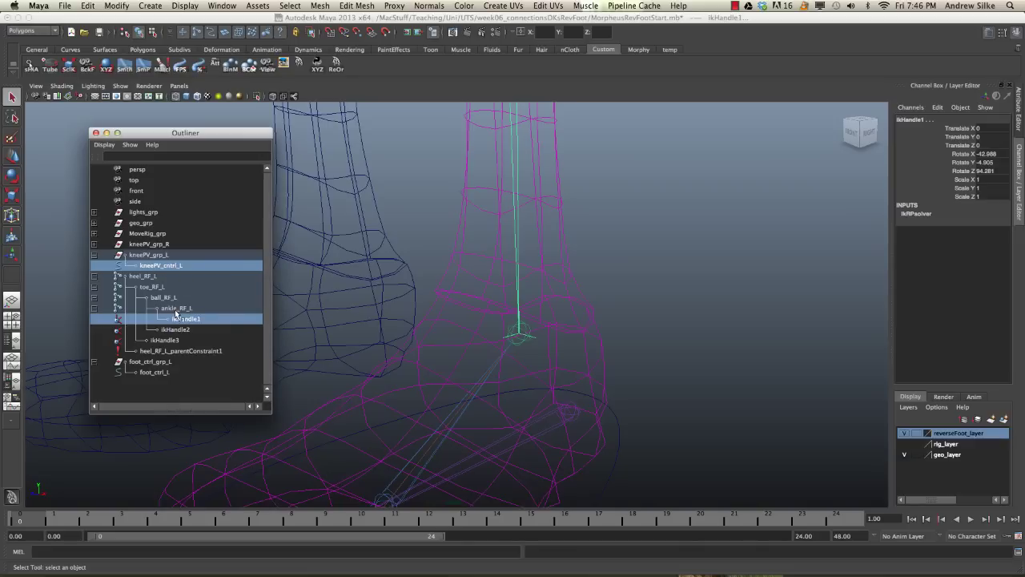
Constrain ikHandle1 to kneePV_cntrl_L with a Pole Vector constraint at weight 1, and return the model to shaded display
{"action": "left_click_drag", "start_coordinate": [461, 322], "coordinate": [595, 300], "text": "alt"}
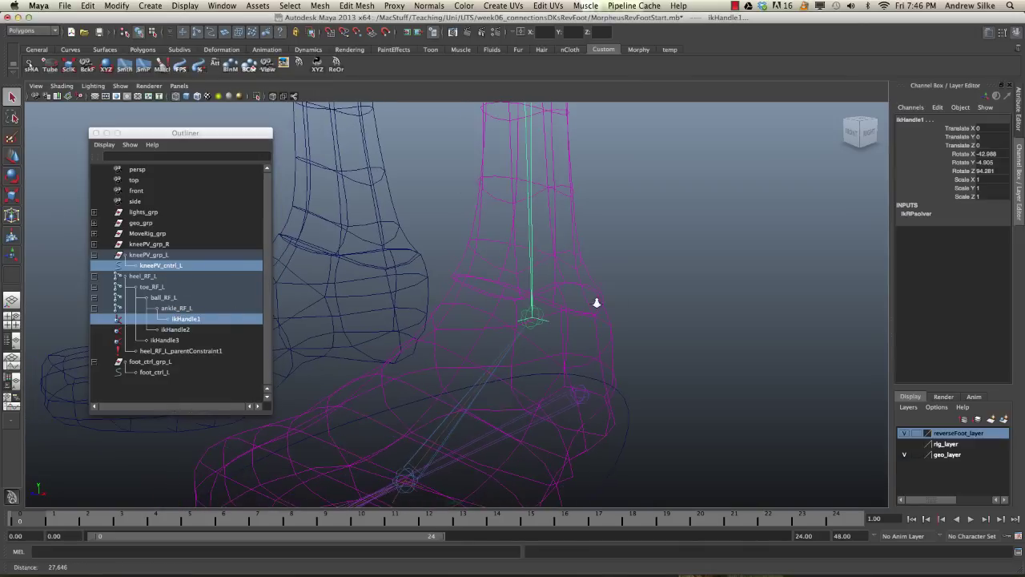
{"action": "key", "text": "space"}
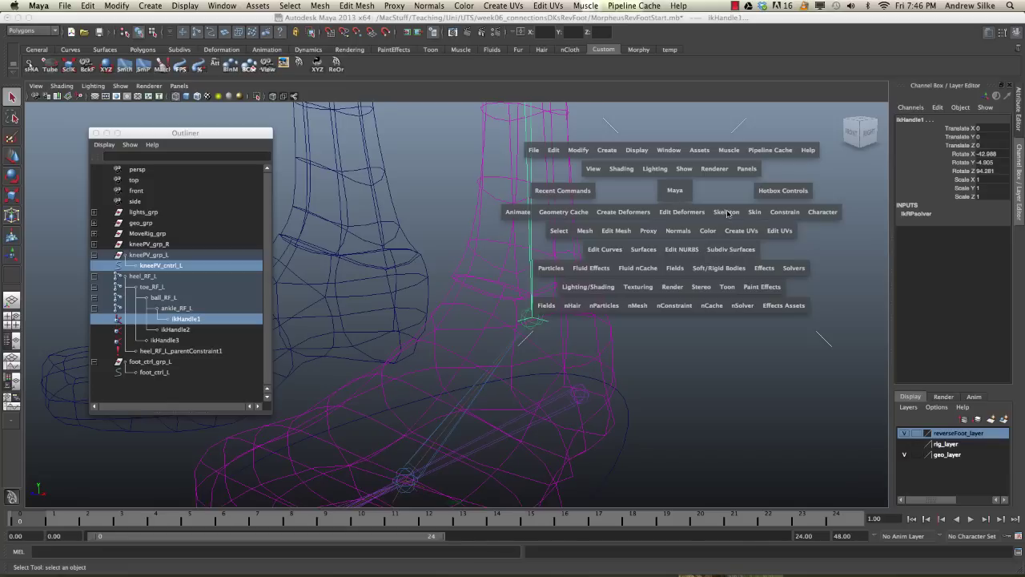
{"action": "left_click_drag", "start_coordinate": [787, 211], "coordinate": [858, 331]}
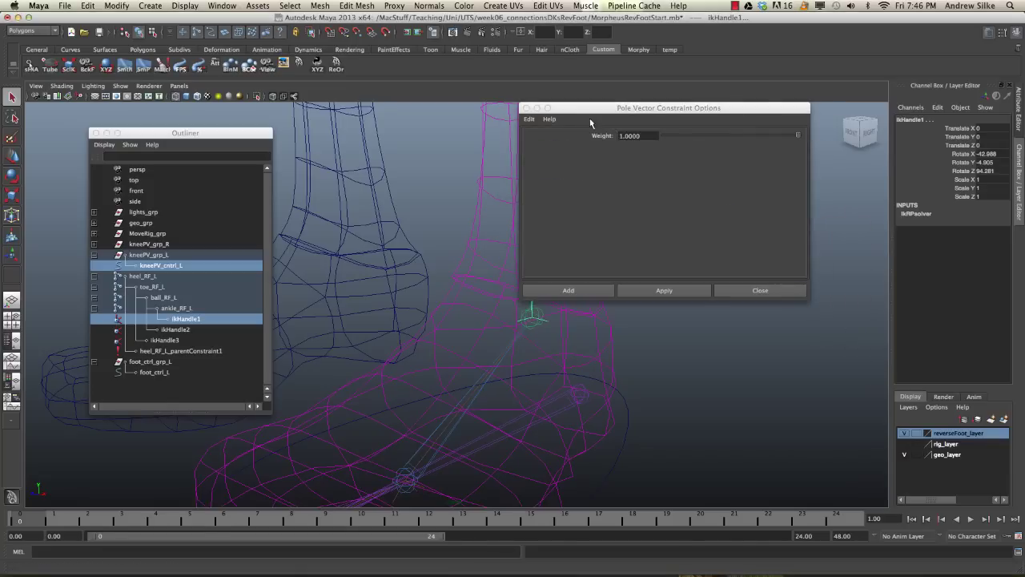
{"action": "left_click_drag", "start_coordinate": [635, 113], "coordinate": [733, 71]}
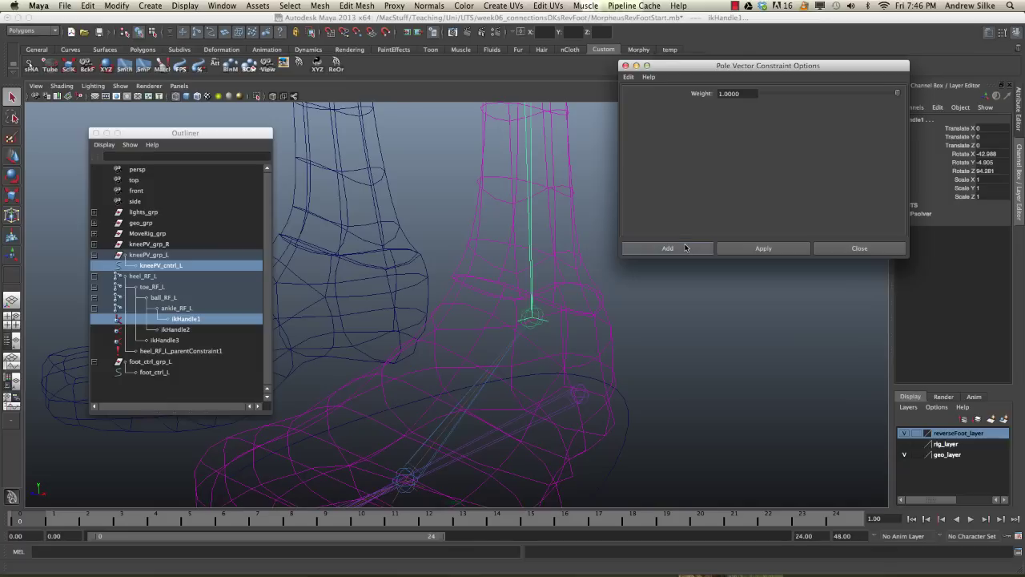
{"action": "left_click", "coordinate": [685, 249]}
{"action": "key", "text": "a"}
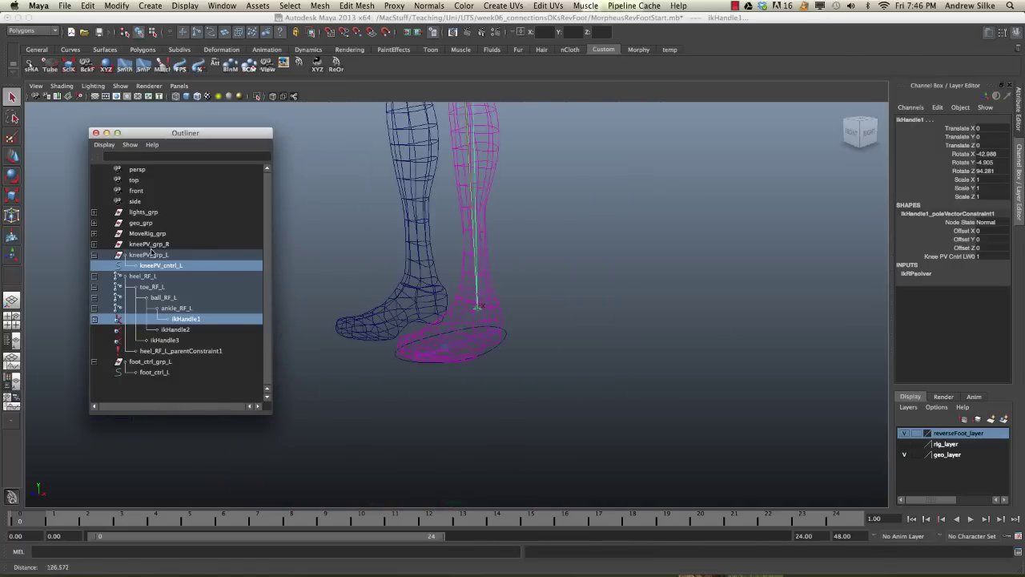
{"action": "key", "text": "5"}
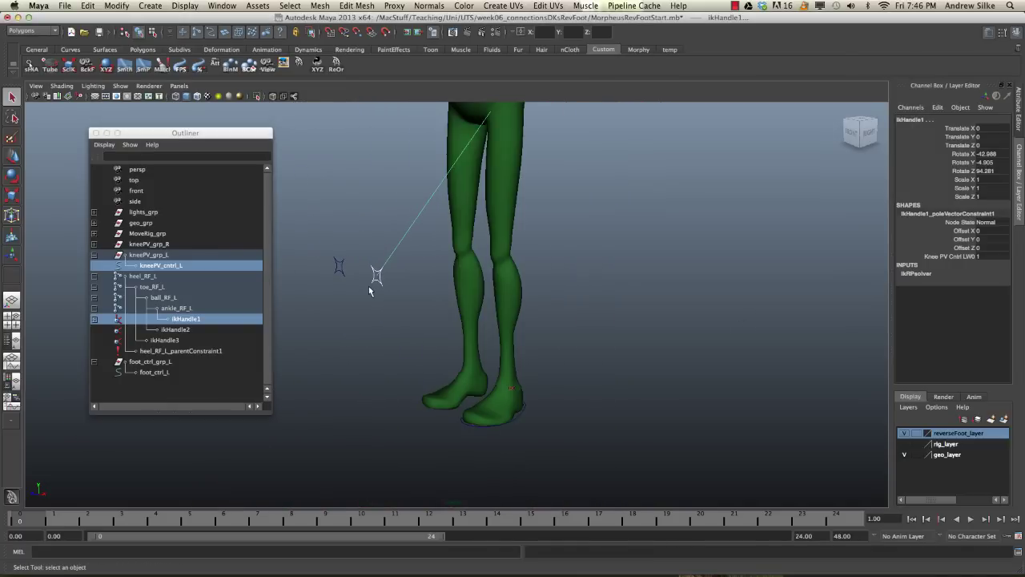
Test the pole vector by moving kneePV_cntrl_L sideways in X, and undo the move
{"action": "left_click", "coordinate": [374, 282]}
{"action": "key", "text": "e"}
{"action": "left_click_drag", "start_coordinate": [375, 285], "coordinate": [453, 295], "text": "alt"}
{"action": "key", "text": "w"}
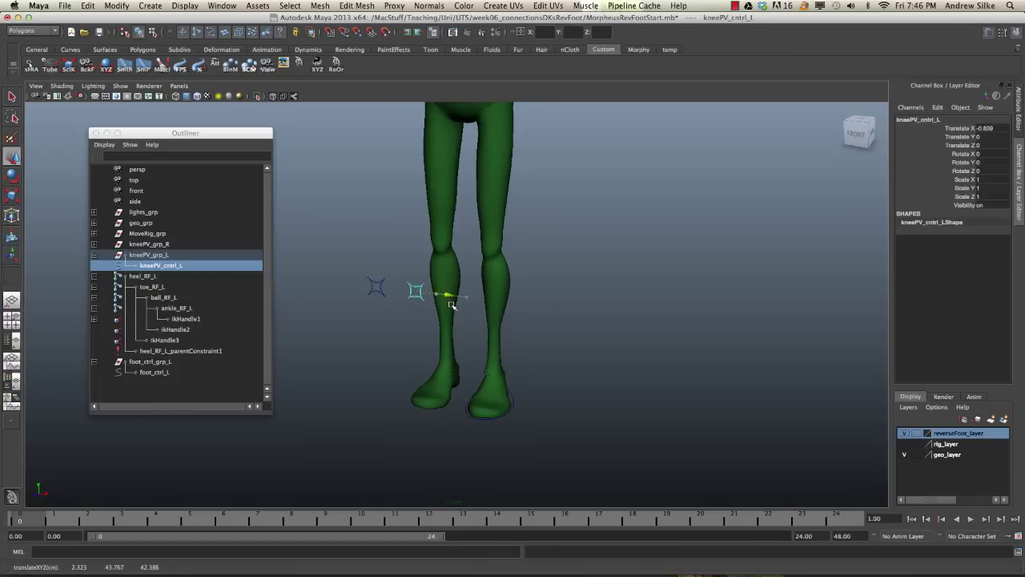
{"action": "key", "text": "ctrl+z"}
Test-move foot_ctrl_L and undo it, then test-rotate it about 77° around Y and undo that as well
{"action": "left_click", "coordinate": [517, 403]}
{"action": "left_click_drag", "start_coordinate": [507, 390], "coordinate": [547, 330]}
{"action": "key", "text": "ctrl+z"}
{"action": "key", "text": "e"}
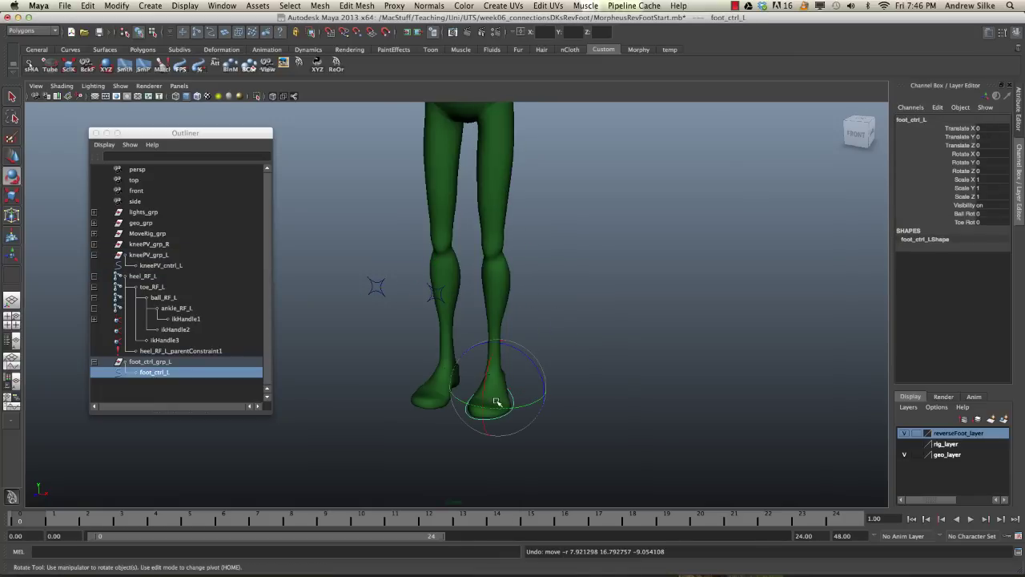
{"action": "left_click_drag", "start_coordinate": [500, 409], "coordinate": [557, 405]}
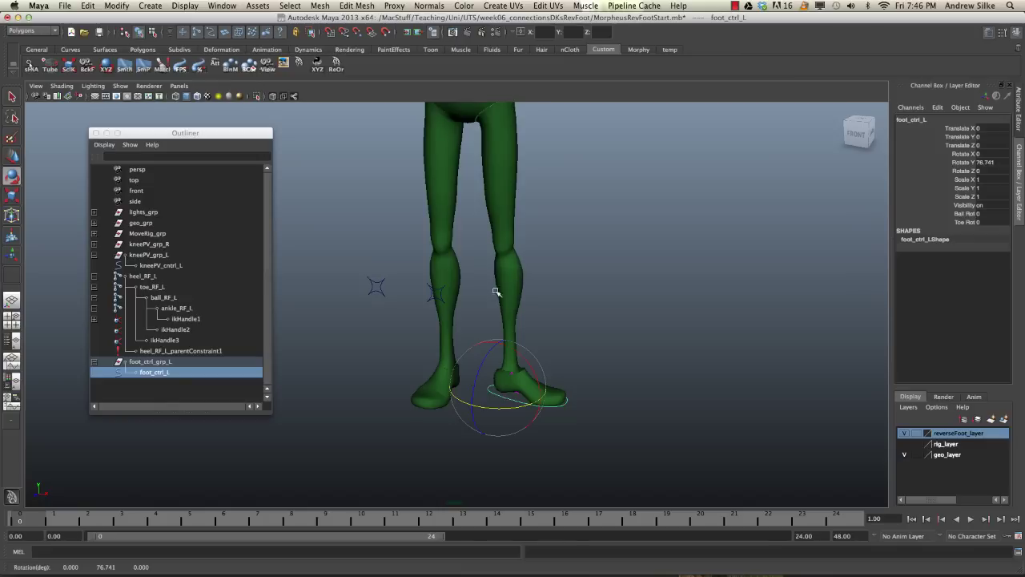
{"action": "left_click_drag", "start_coordinate": [447, 325], "coordinate": [360, 291], "text": "alt"}
{"action": "key", "text": "ctrl+z"}
Parent kneePV_grp_L under foot_ctrl_L in the Outliner and expand the branch to show kneePV_cntrl_L
{"action": "key", "text": "q"}
{"action": "left_click", "coordinate": [360, 293]}
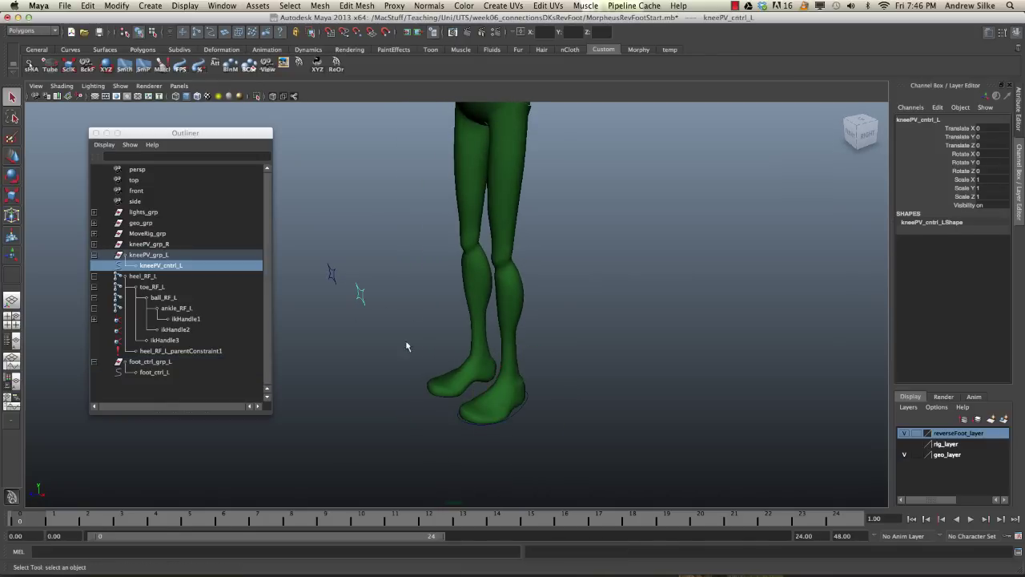
{"action": "left_click_drag", "start_coordinate": [507, 420], "coordinate": [565, 290], "text": "alt"}
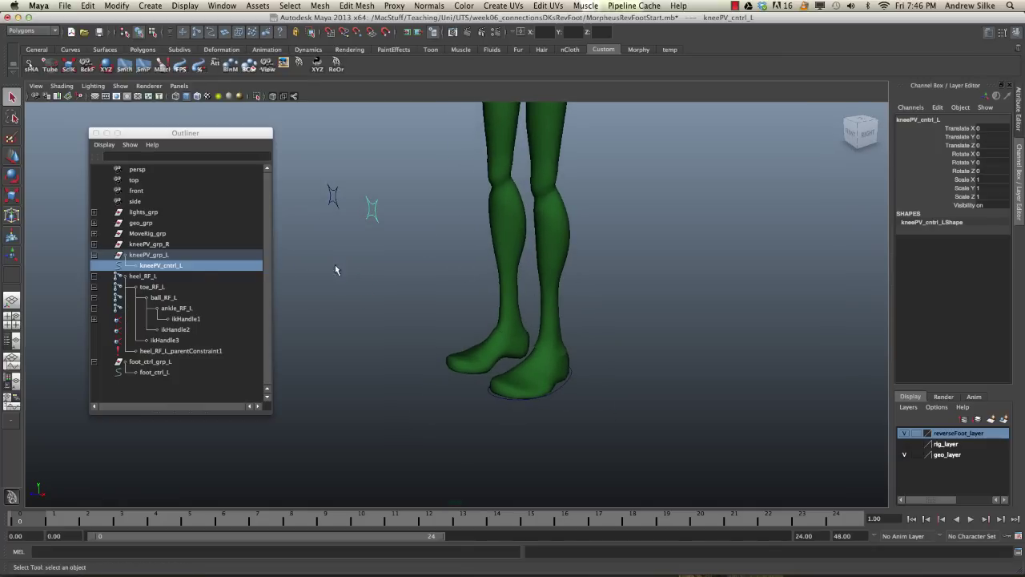
{"action": "left_click", "coordinate": [176, 255]}
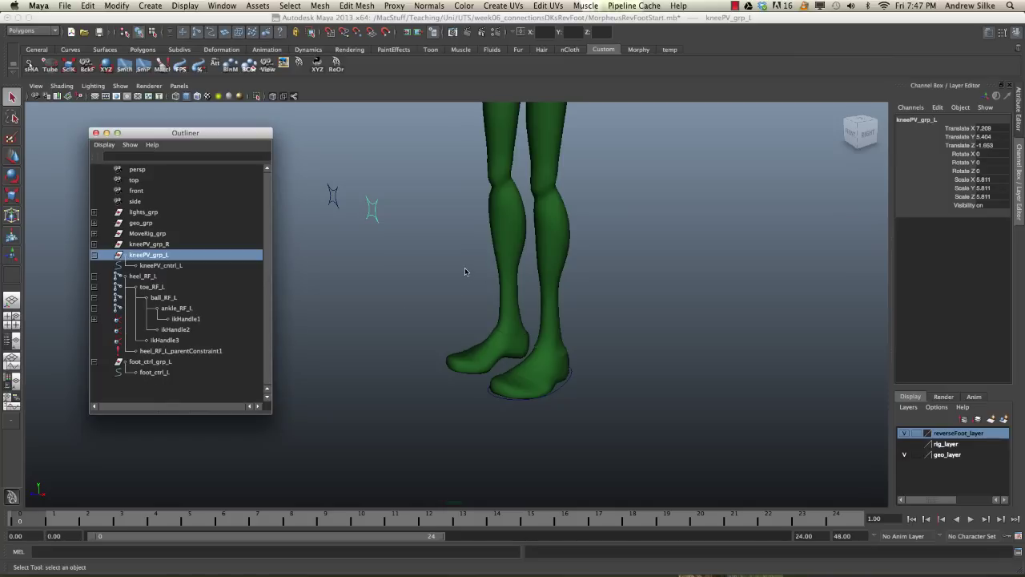
{"action": "middle_click_drag", "start_coordinate": [465, 271], "coordinate": [492, 273], "text": "alt"}
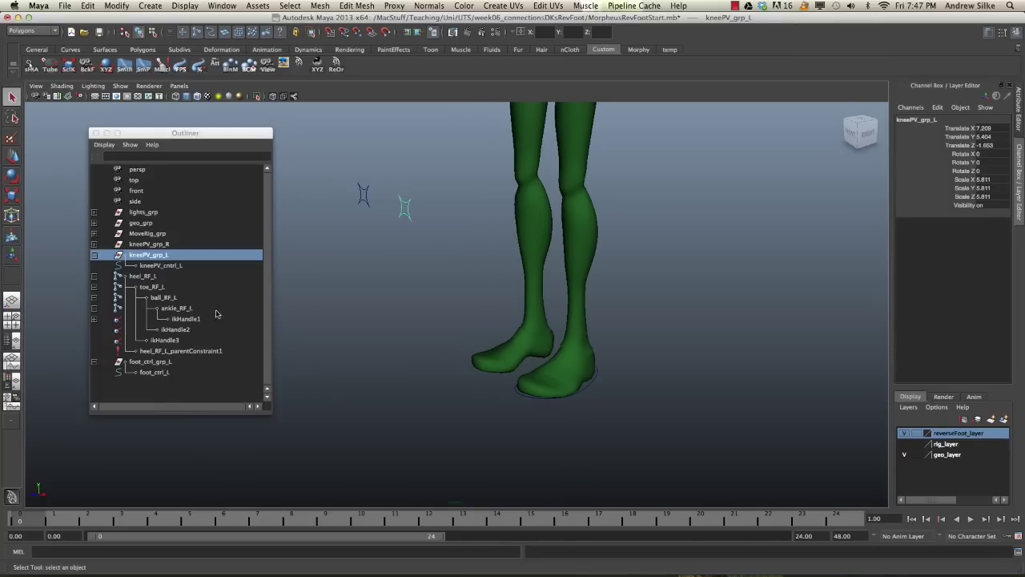
{"action": "middle_click_drag", "start_coordinate": [143, 260], "coordinate": [161, 372]}
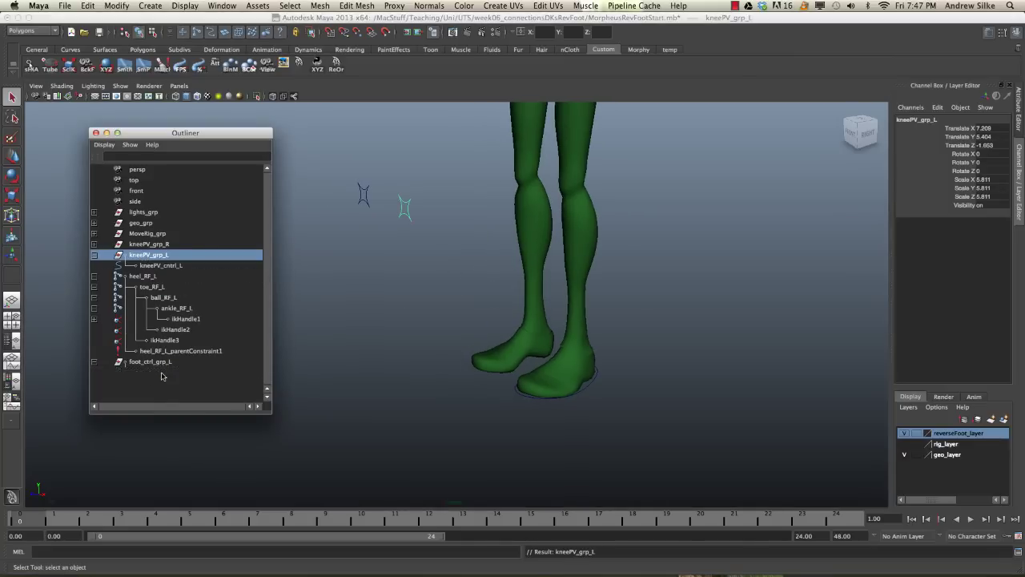
{"action": "left_click", "coordinate": [94, 352]}
{"action": "left_click", "coordinate": [94, 362]}
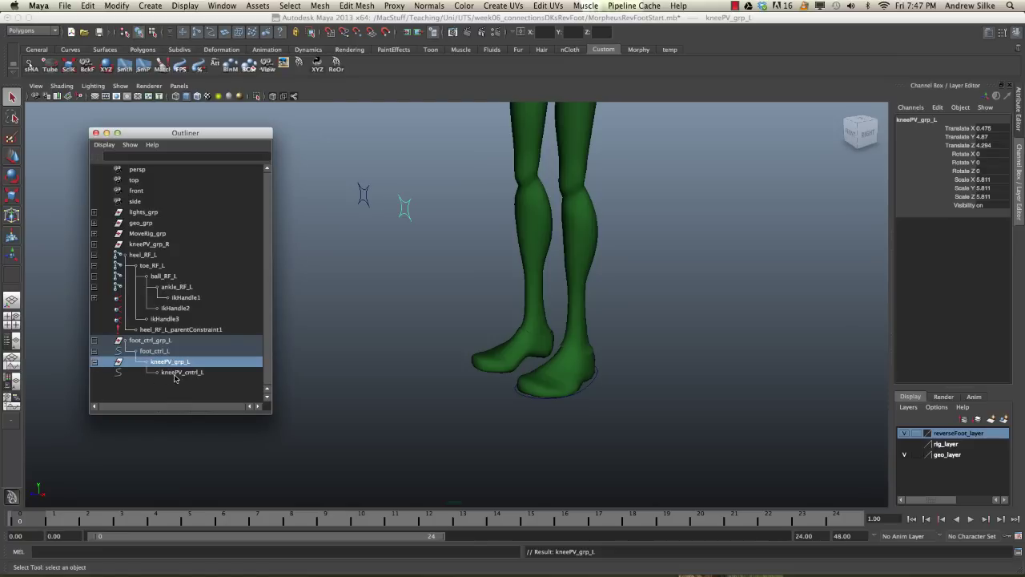
Test-rotate foot_ctrl_L about 70° around Y with the knee group parented under it, and undo the rotation
{"action": "left_click", "coordinate": [155, 351]}
{"action": "key", "text": "e"}
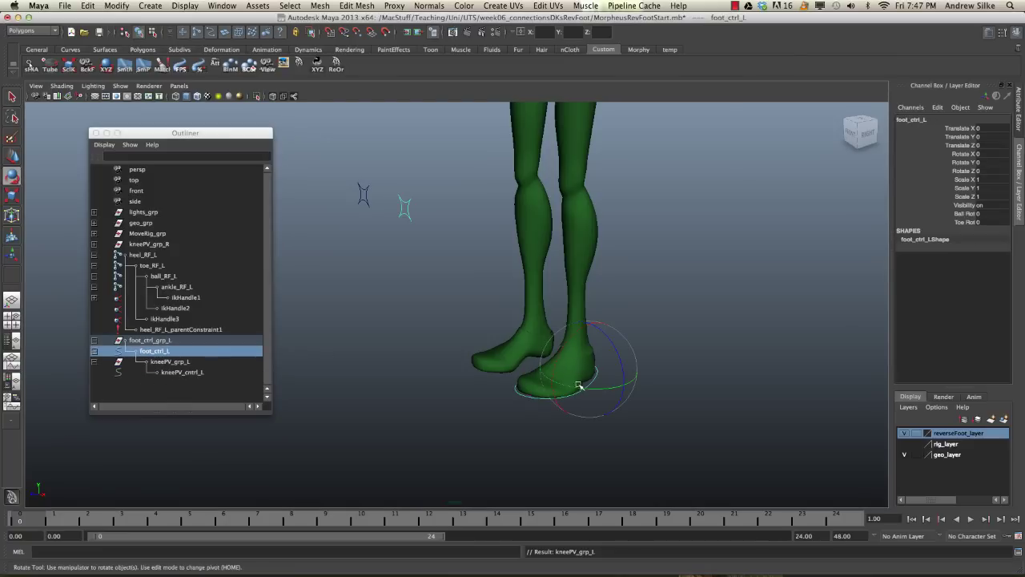
{"action": "left_click_drag", "start_coordinate": [581, 376], "coordinate": [632, 384]}
{"action": "key", "text": "z"}
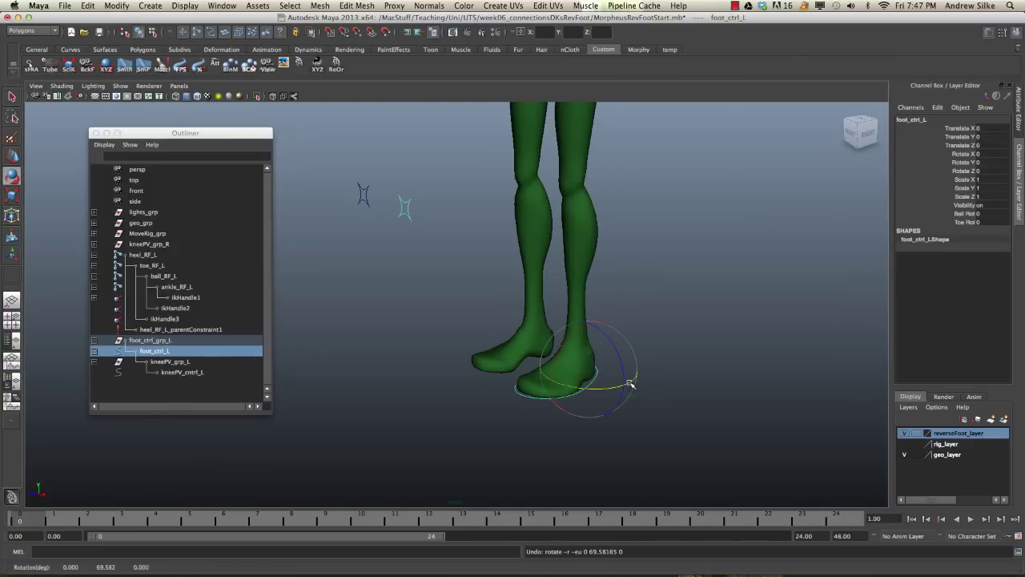
{"action": "left_click", "coordinate": [542, 421]}
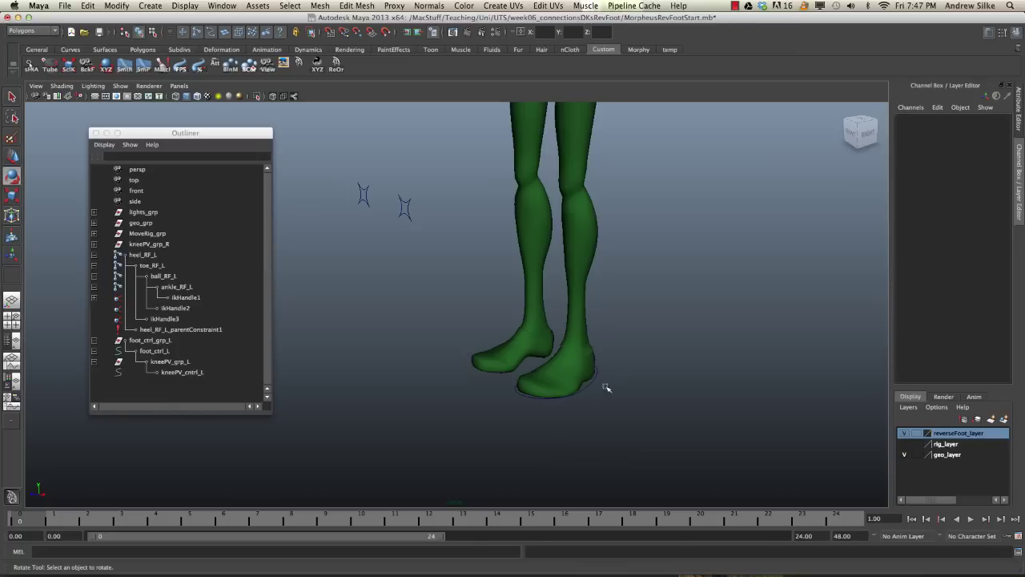
{"action": "left_click", "coordinate": [593, 379]}
{"action": "key", "text": "q"}
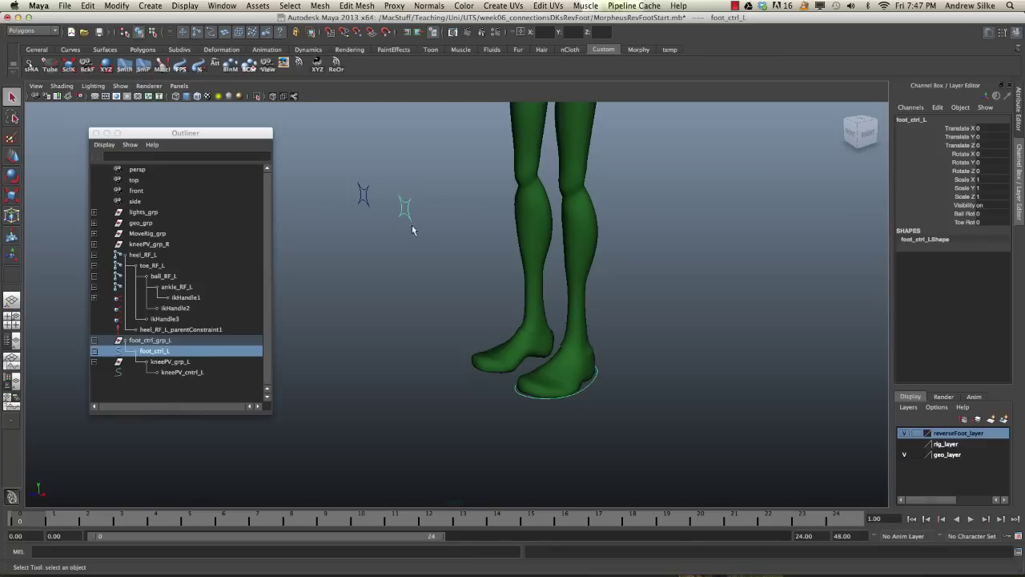
Undo the parenting of kneePV_grp_L under foot_ctrl_L and expand kneePV_grp_L again in the Outliner
{"action": "key", "text": "z"}
{"action": "key", "text": "z"}
{"action": "key", "text": "z"}
{"action": "key", "text": "z"}
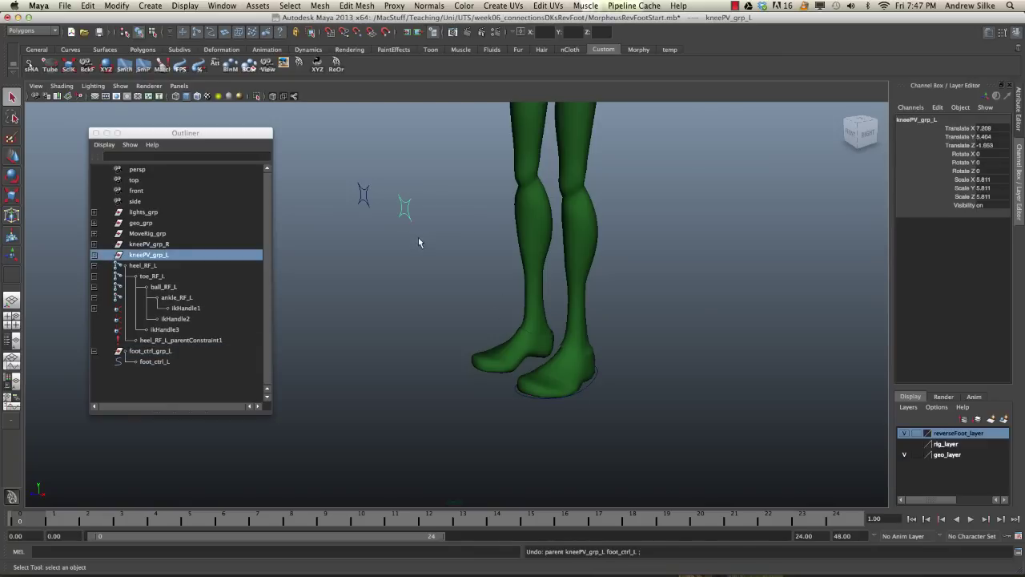
{"action": "left_click", "coordinate": [95, 256]}
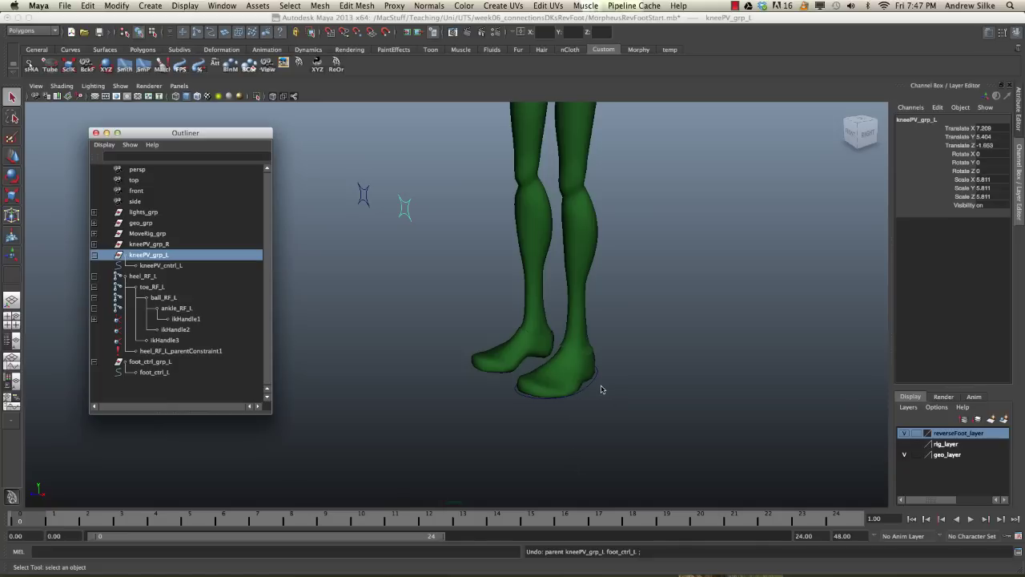
Constrain kneePV_grp_L to foot_ctrl_L with a Parent constraint, maintaining offset on all translate and rotate axes at weight 1
{"action": "left_click_drag", "start_coordinate": [611, 417], "coordinate": [572, 424], "text": "alt"}
{"action": "left_click", "coordinate": [617, 411]}
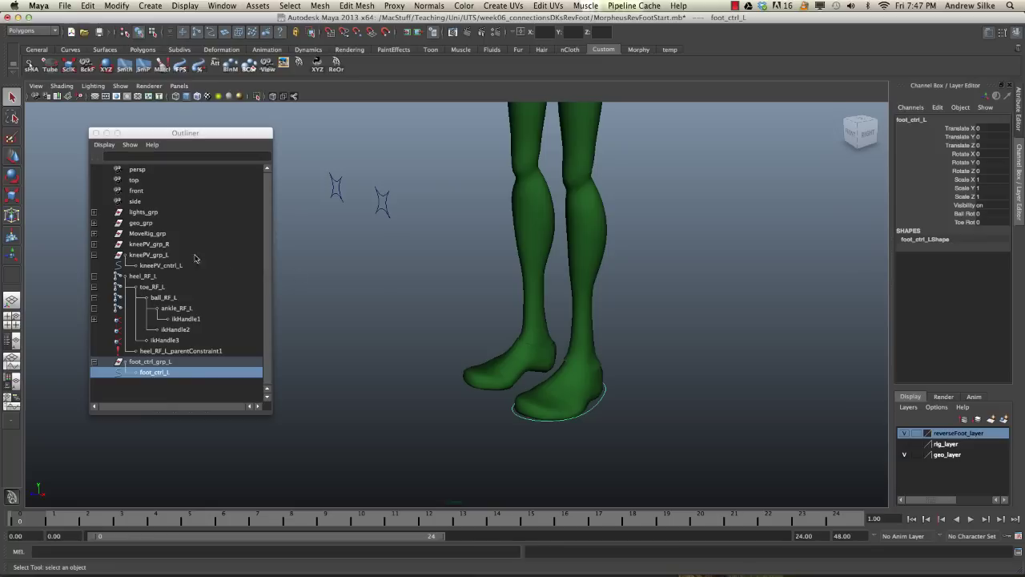
{"action": "left_click", "coordinate": [154, 255], "text": "ctrl"}
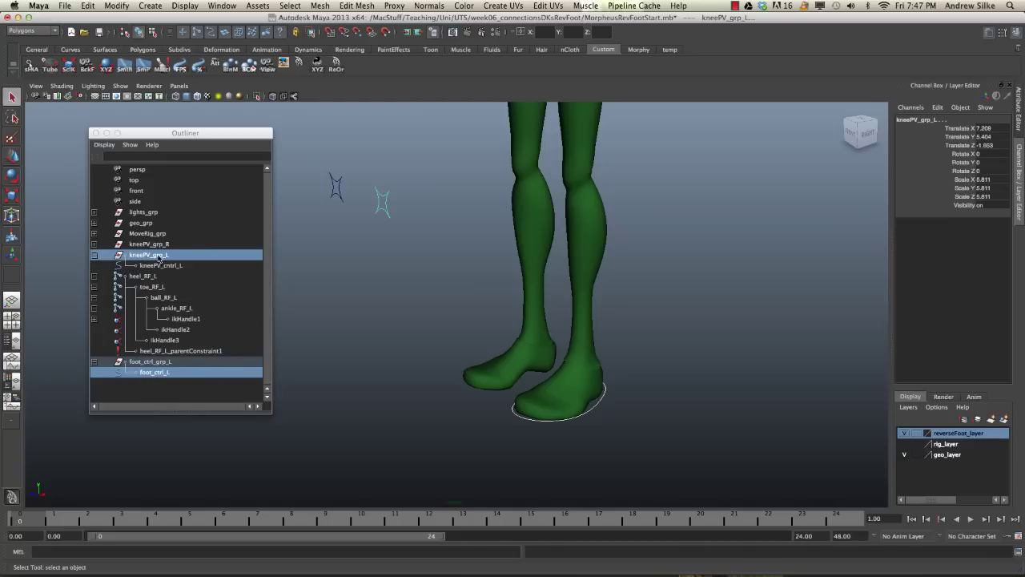
{"action": "middle_click_drag", "start_coordinate": [625, 297], "coordinate": [637, 285], "text": "alt"}
{"action": "key", "text": "space"}
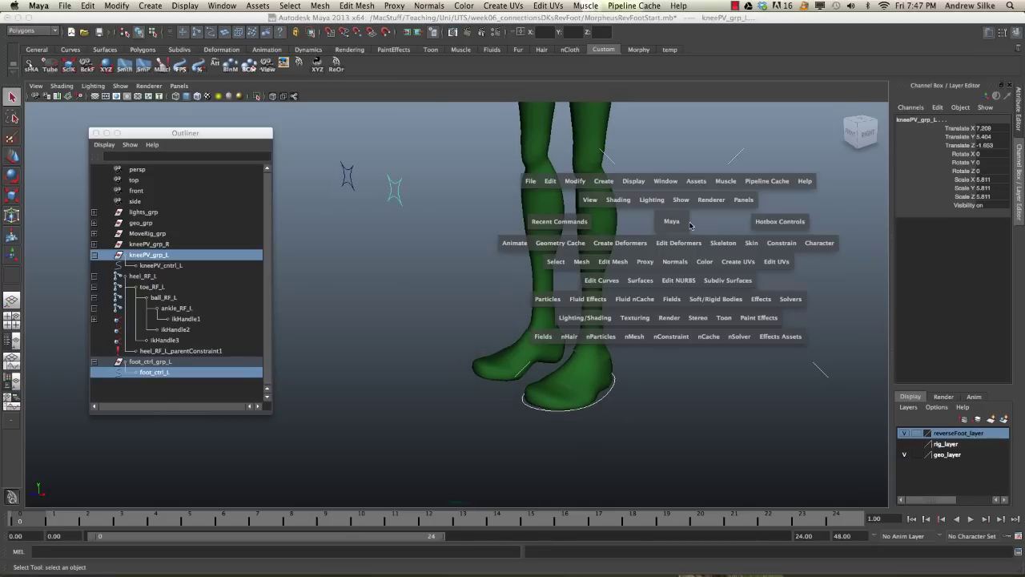
{"action": "left_click", "coordinate": [775, 245]}
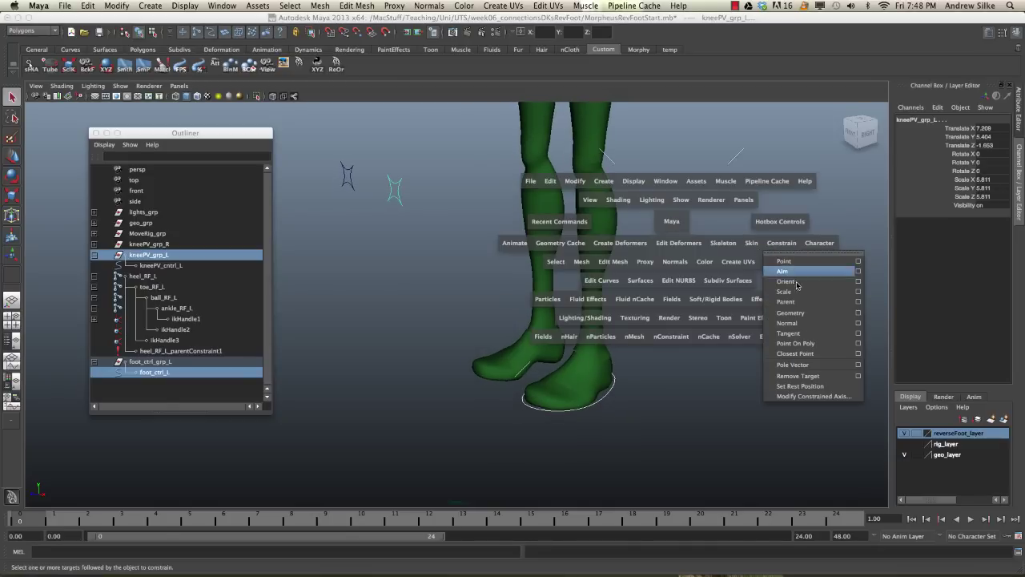
{"action": "left_click", "coordinate": [859, 302]}
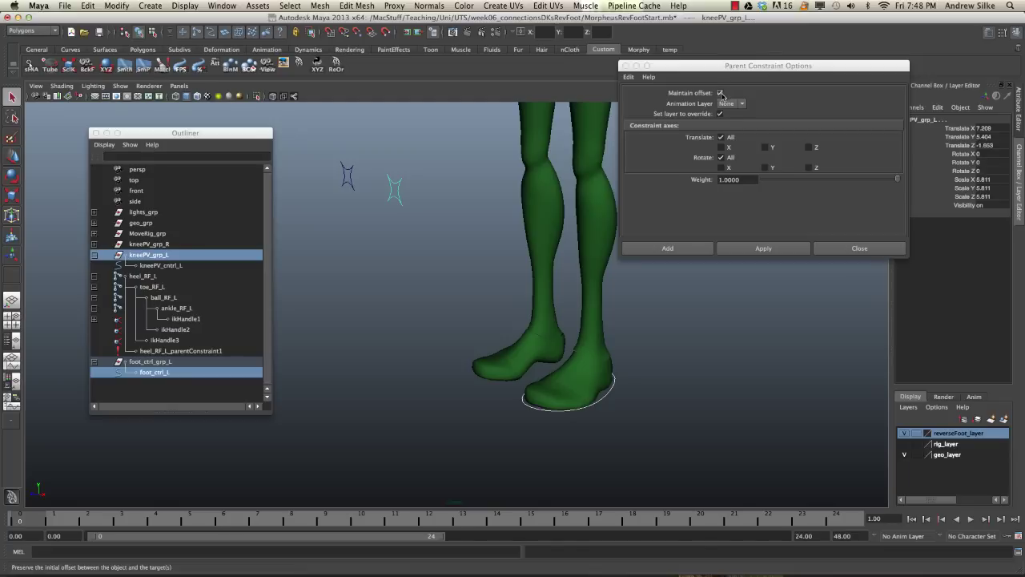
{"action": "left_click", "coordinate": [667, 250]}
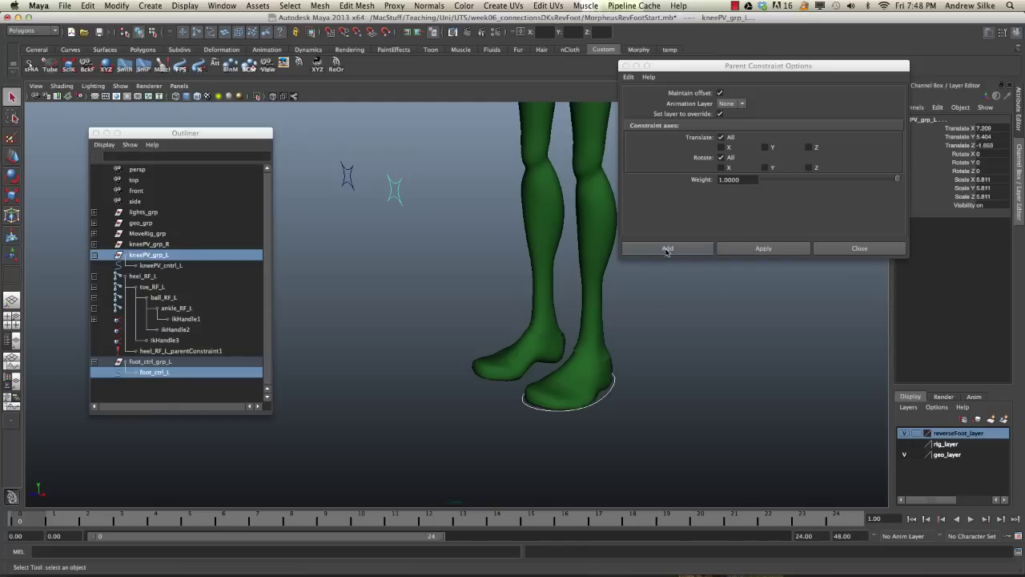
Test the parent constraint by rotating foot_ctrl_L around Y, and undo the rotation
{"action": "left_click_drag", "start_coordinate": [768, 284], "coordinate": [602, 332], "text": "alt"}
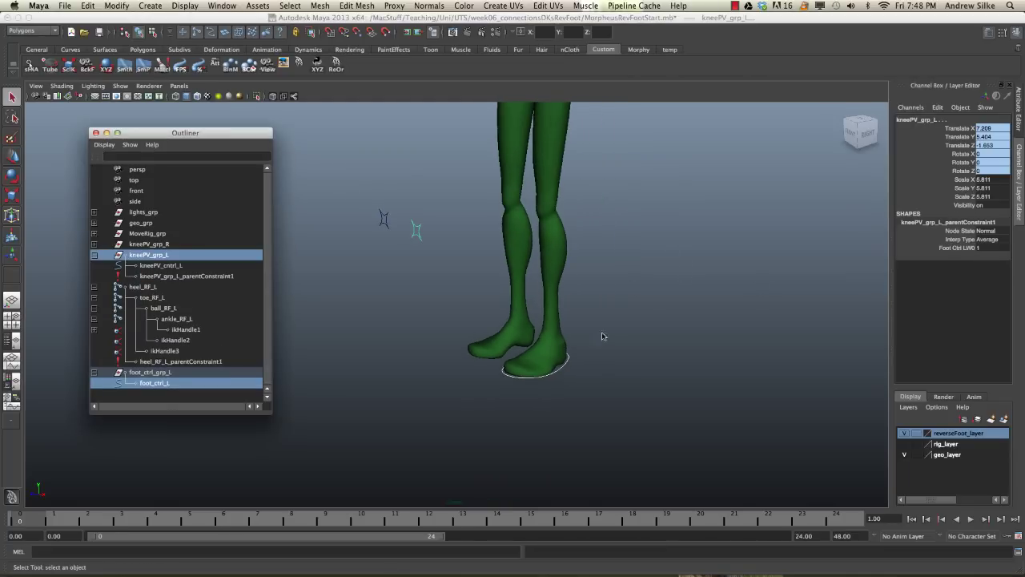
{"action": "left_click", "coordinate": [566, 370]}
{"action": "left_click", "coordinate": [562, 365]}
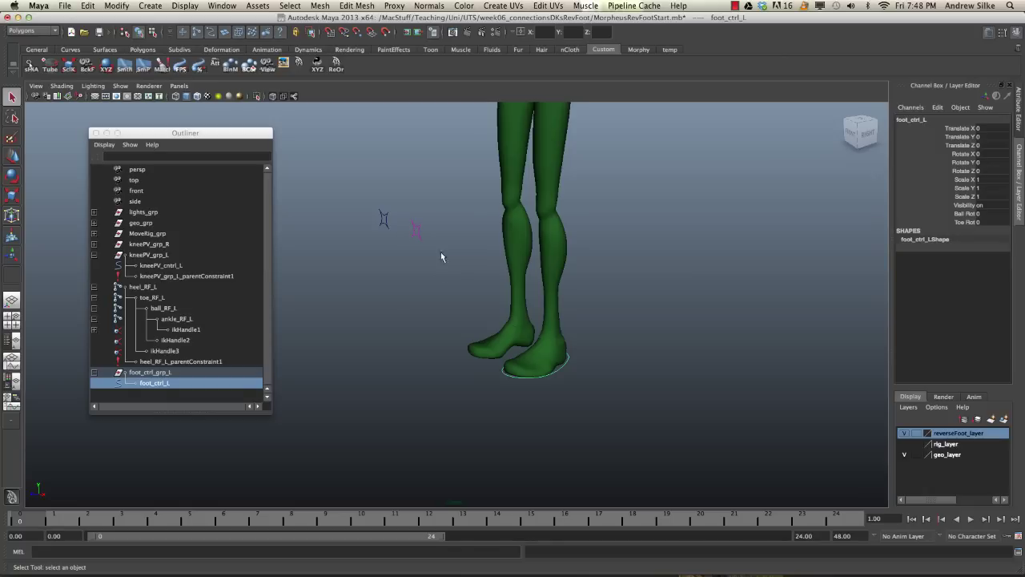
{"action": "left_click_drag", "start_coordinate": [485, 280], "coordinate": [459, 285], "text": "alt"}
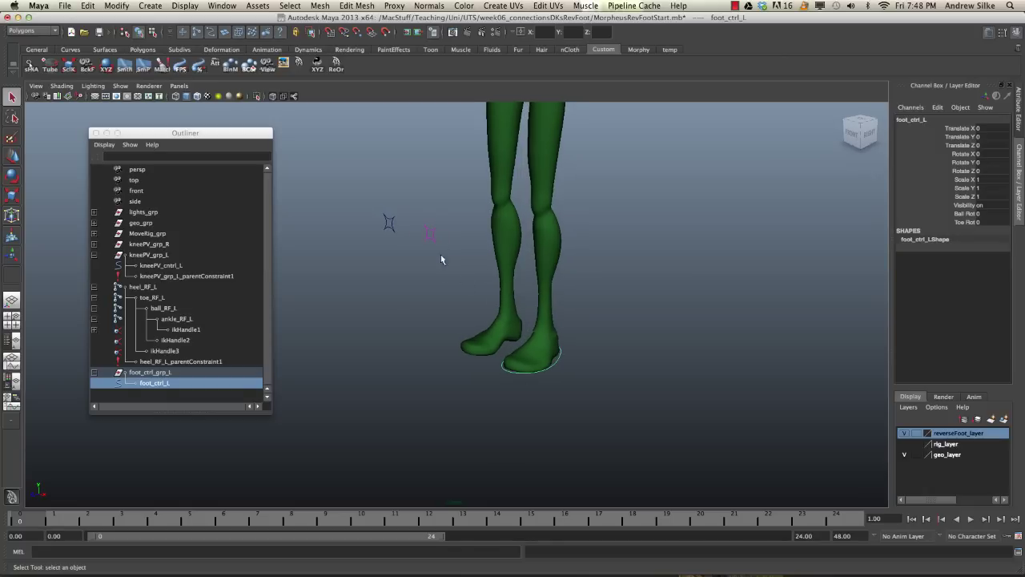
{"action": "key", "text": "e"}
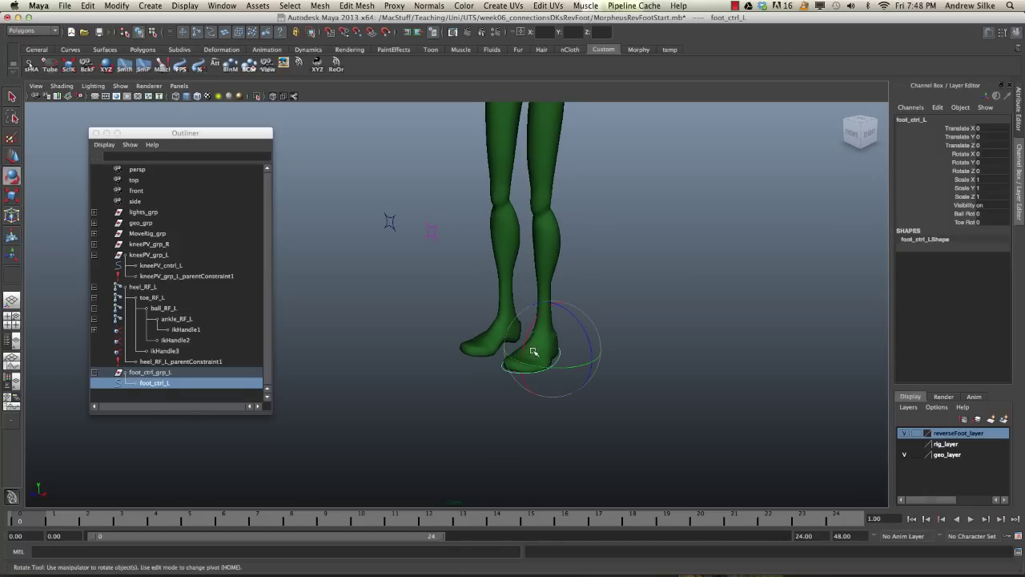
{"action": "mouse_move", "coordinate": [538, 360]}
{"action": "left_mouse_down"}
{"action": "mouse_move", "coordinate": [578, 369]}
{"action": "mouse_move", "coordinate": [545, 361]}
{"action": "mouse_move", "coordinate": [556, 361]}
{"action": "left_mouse_up"}
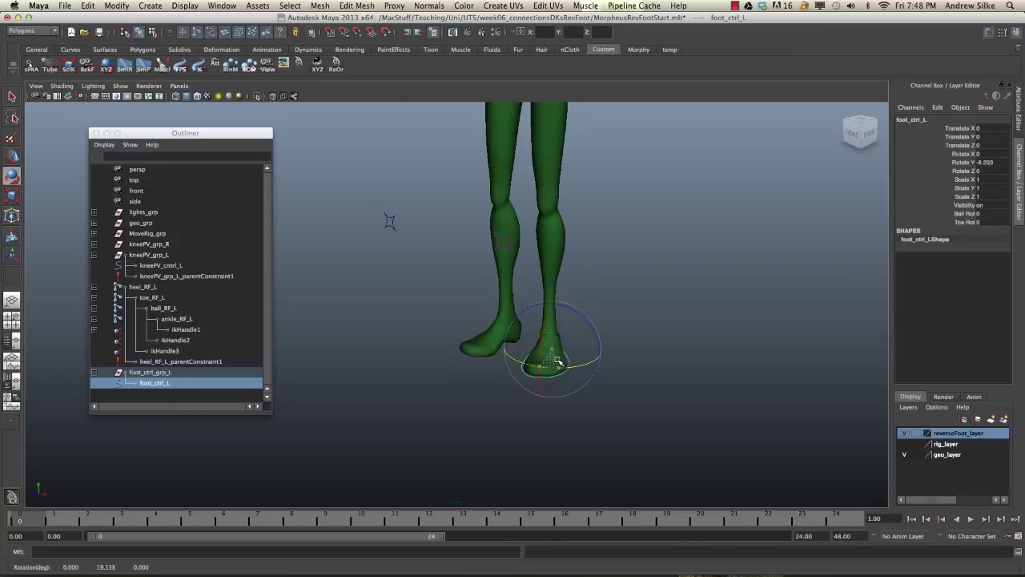
{"action": "key", "text": "ctrl+z"}
Test-move foot_ctrl_L upward and away from its rest position, and undo the move
{"action": "key", "text": "w"}
{"action": "mouse_move", "coordinate": [554, 324]}
{"action": "left_mouse_down"}
{"action": "mouse_move", "coordinate": [559, 229]}
{"action": "mouse_move", "coordinate": [556, 272]}
{"action": "mouse_move", "coordinate": [739, 297]}
{"action": "mouse_move", "coordinate": [639, 286]}
{"action": "left_mouse_up"}
{"action": "key", "text": "ctrl+z"}
Test foot_ctrl_L's Ball Rot attribute by changing its value, undo the change, and leave the model in shaded display
{"action": "key", "text": "4"}
{"action": "key", "text": "e"}
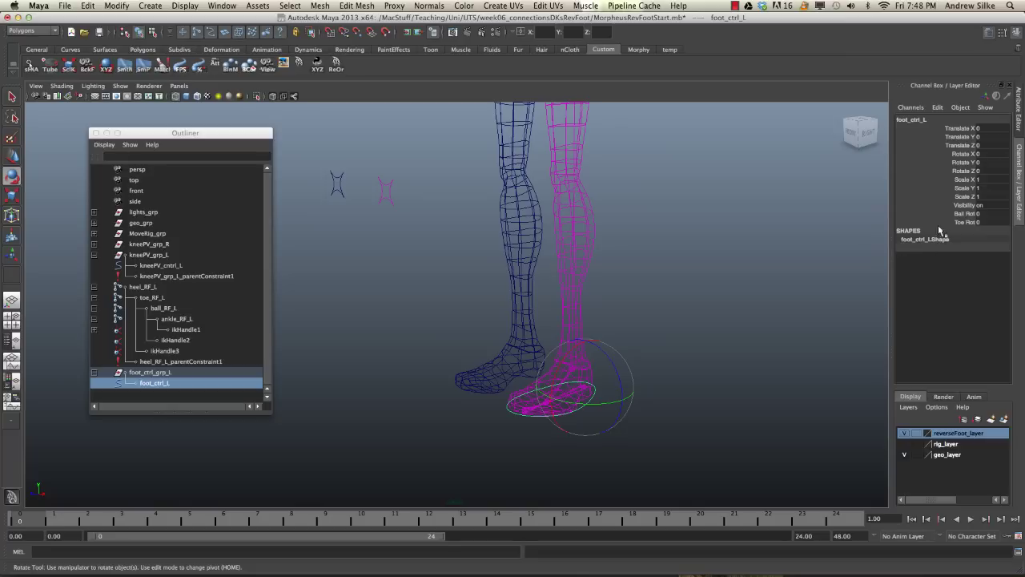
{"action": "left_click", "coordinate": [965, 214]}
{"action": "mouse_move", "coordinate": [921, 281]}
{"action": "middle_mouse_down"}
{"action": "mouse_move", "coordinate": [733, 310]}
{"action": "mouse_move", "coordinate": [879, 295]}
{"action": "middle_mouse_up"}
{"action": "key", "text": "5"}
{"action": "right_click_drag", "start_coordinate": [721, 307], "coordinate": [638, 303], "text": "alt"}
{"action": "key", "text": "z"}
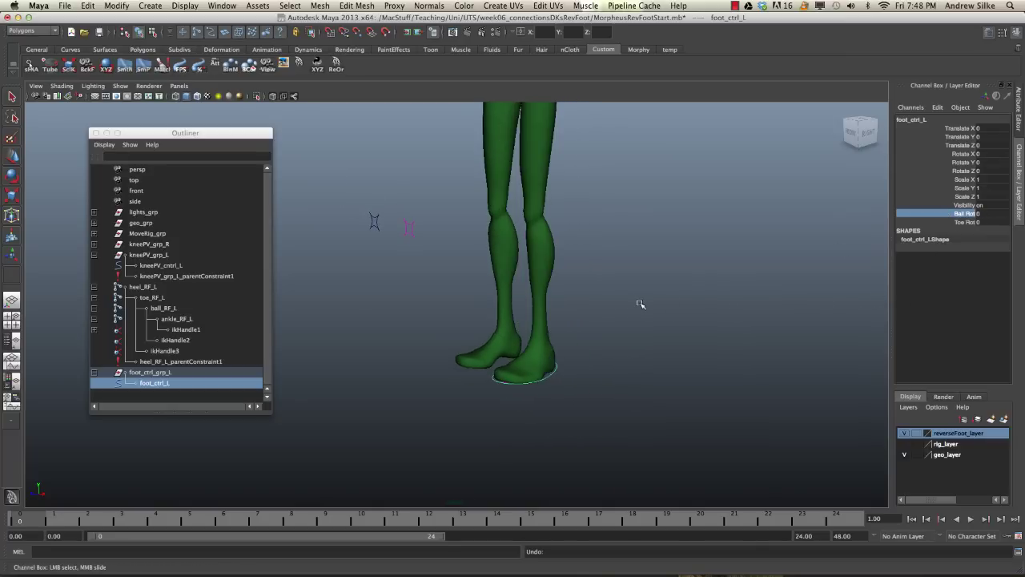
{"action": "left_click_drag", "start_coordinate": [620, 302], "coordinate": [570, 300], "text": "alt"}
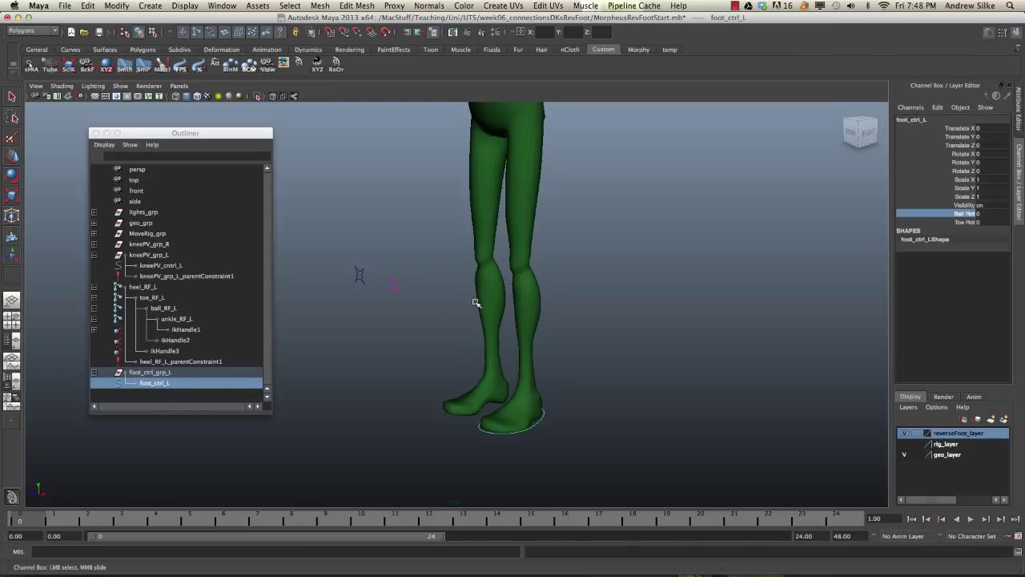
{"action": "right_click_drag", "start_coordinate": [433, 328], "coordinate": [476, 293], "text": "alt"}
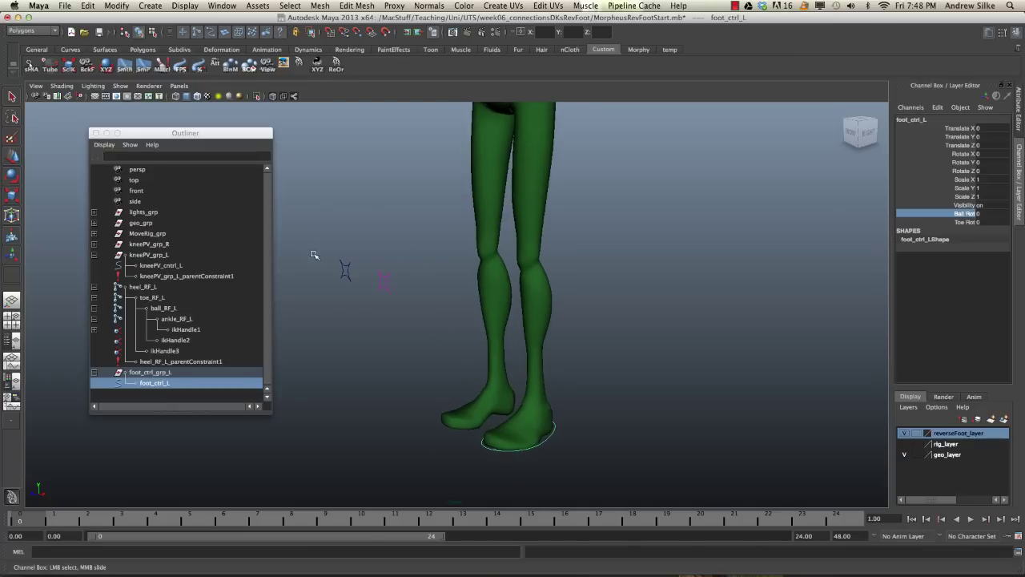